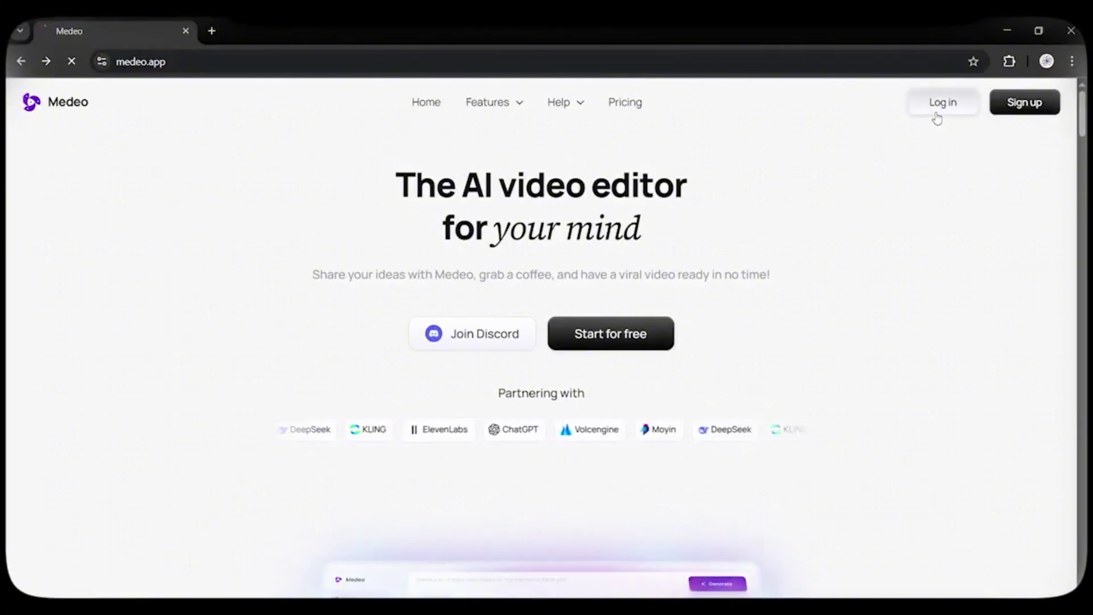
Log in from the Medeo homepage to reach the Create workspace
click(936, 115)
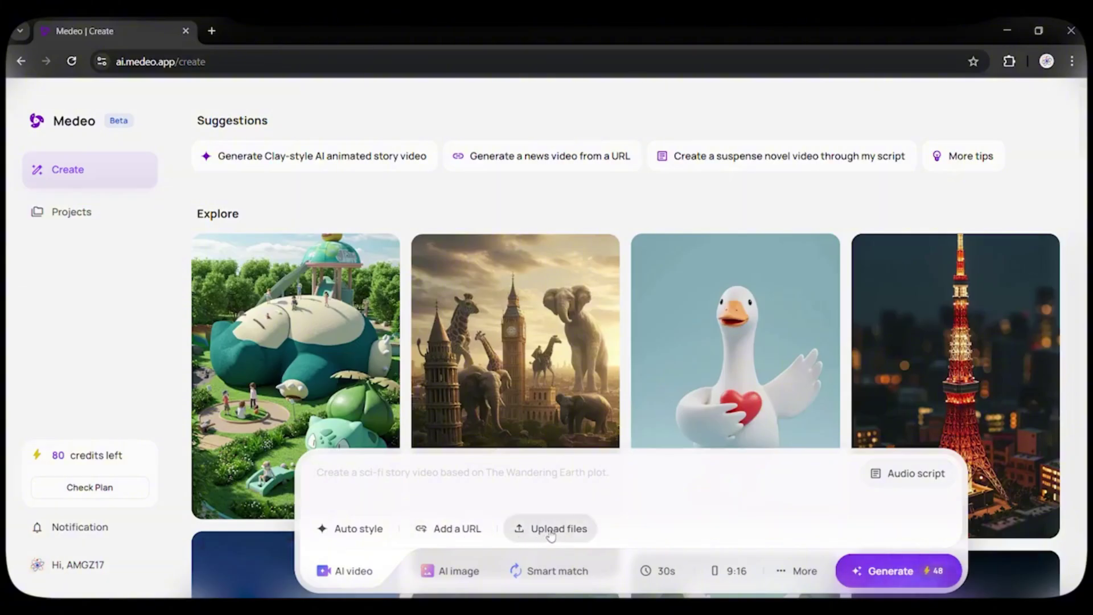
scroll(922, 258, down, 5)
scroll(922, 257, down, 2)
scroll(923, 258, down, 1)
scroll(922, 258, down, 3)
scroll(922, 257, down, 3)
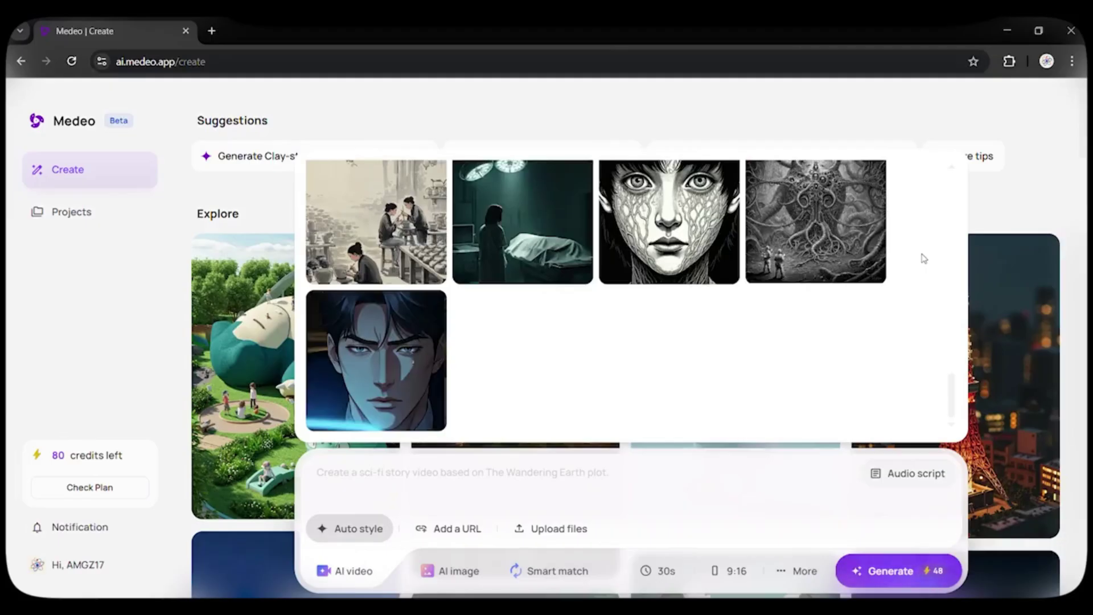
scroll(922, 257, up, 3)
scroll(922, 257, up, 2)
scroll(921, 257, up, 3)
scroll(922, 256, up, 3)
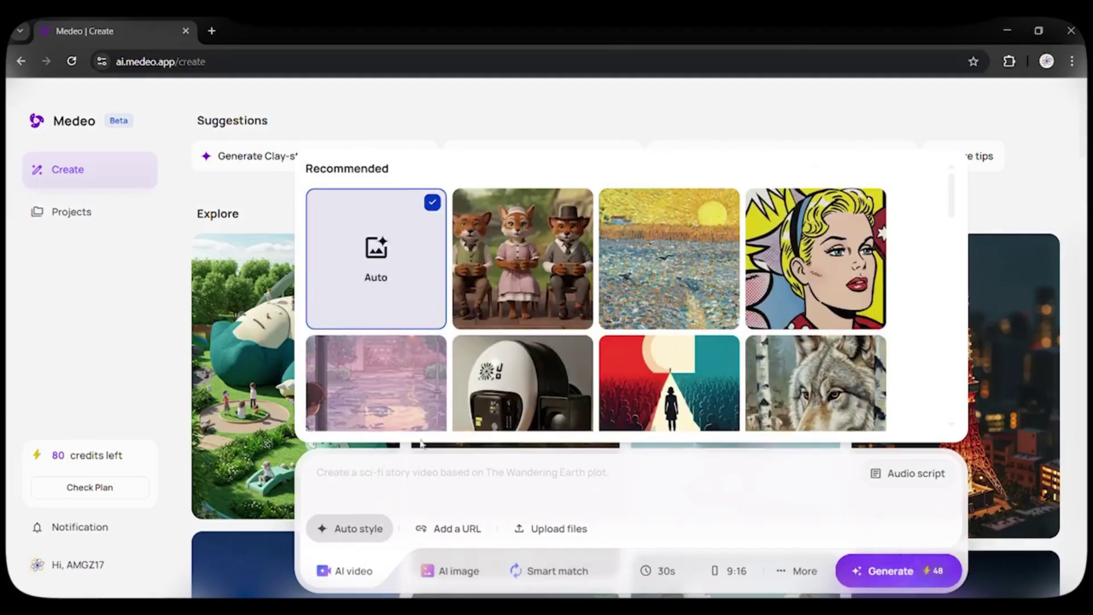
Close the style gallery and start the rainy neon-city night prompt in the prompt box
click(405, 476)
text(A woman walking through a rainy city at night, neon lights reflecting on the street, cinematic lighting)
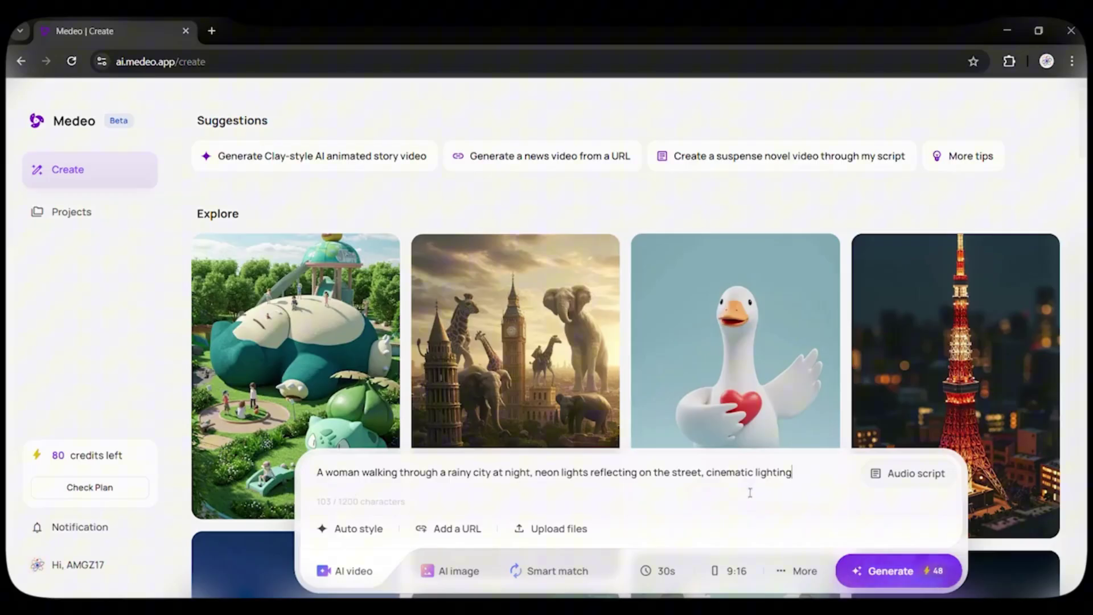
Choose British Amelia Story as the narration voice and pick its narration language
click(802, 570)
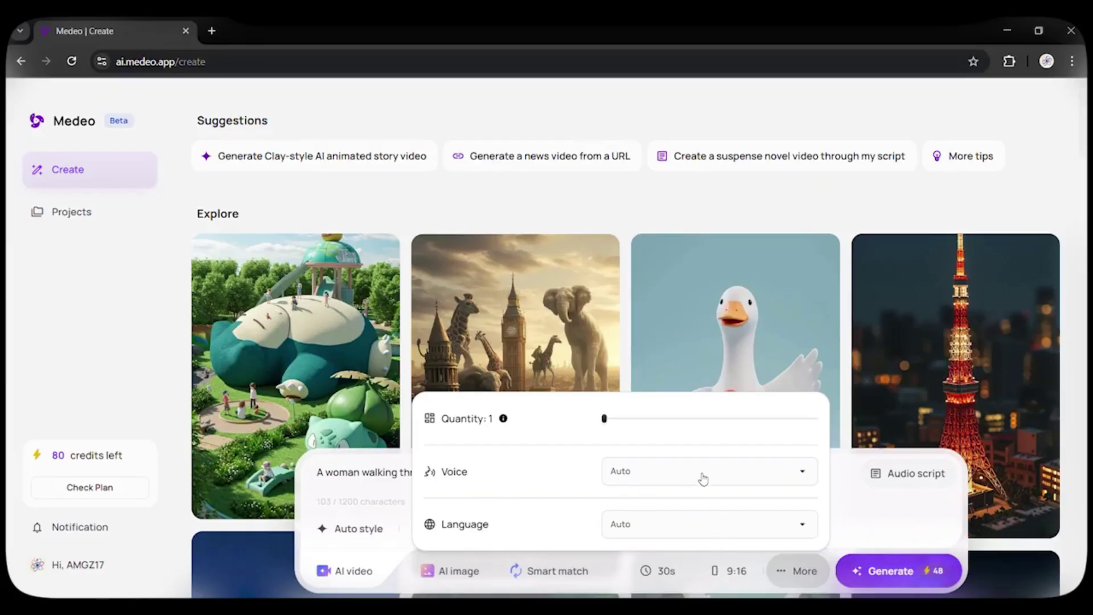
click(752, 477)
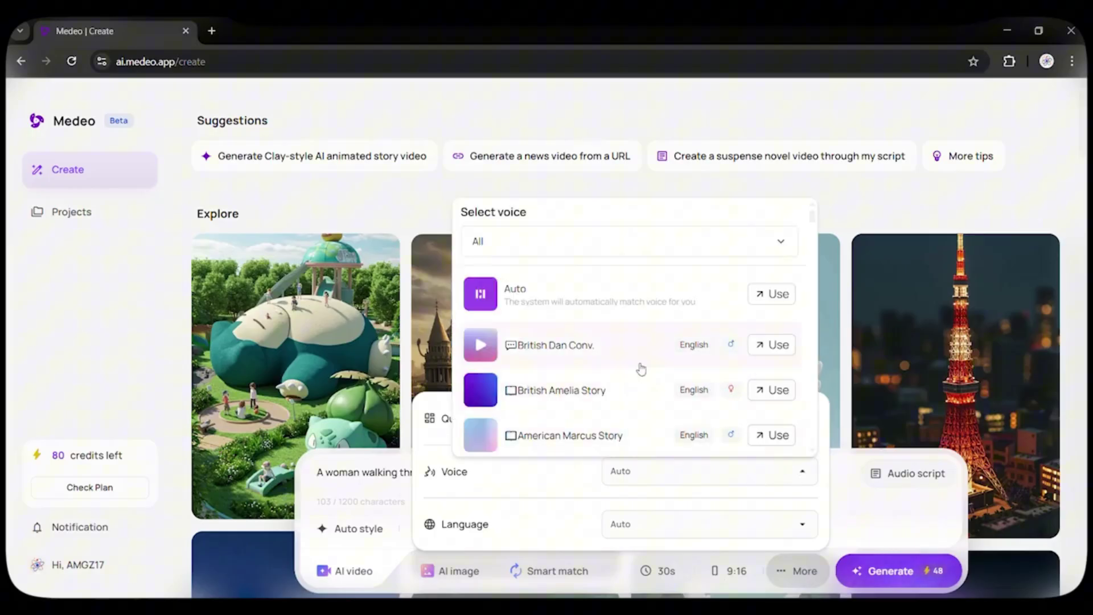
scroll(632, 374, down, 3)
scroll(631, 376, up, 3)
click(776, 391)
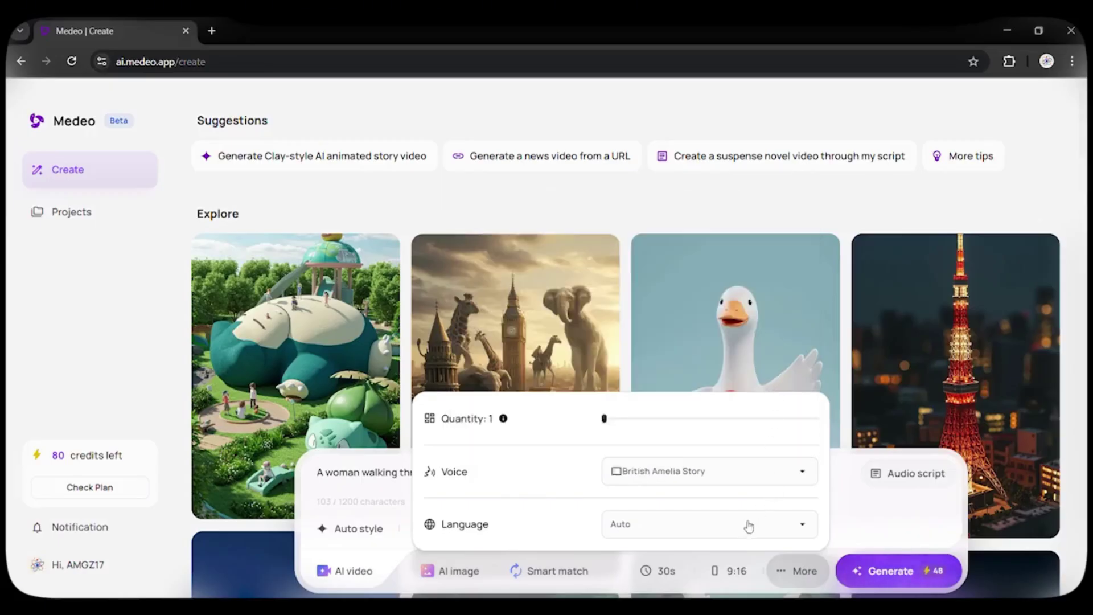
click(670, 528)
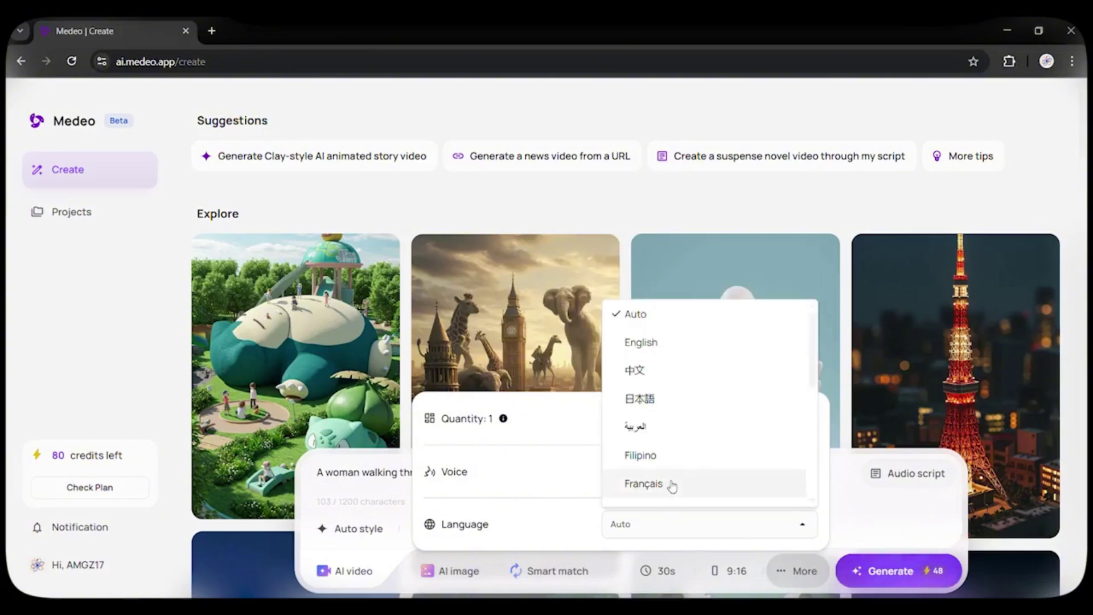
click(674, 343)
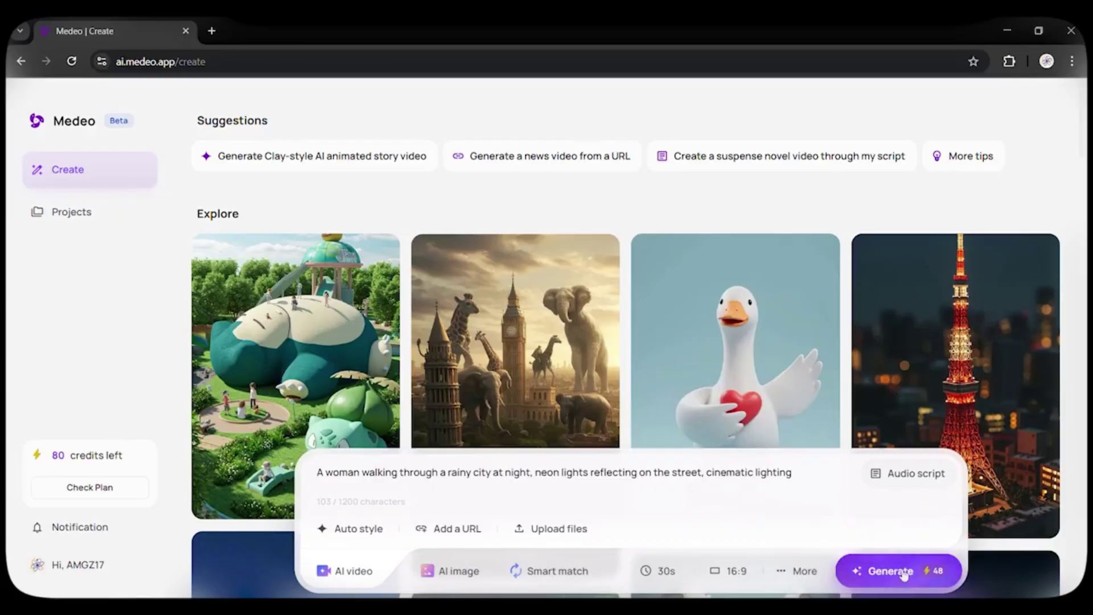
Generate 'Neon Rain: A Symphony of City Lights' and scrub the preview through 00:12, 00:16 and 00:20
click(903, 574)
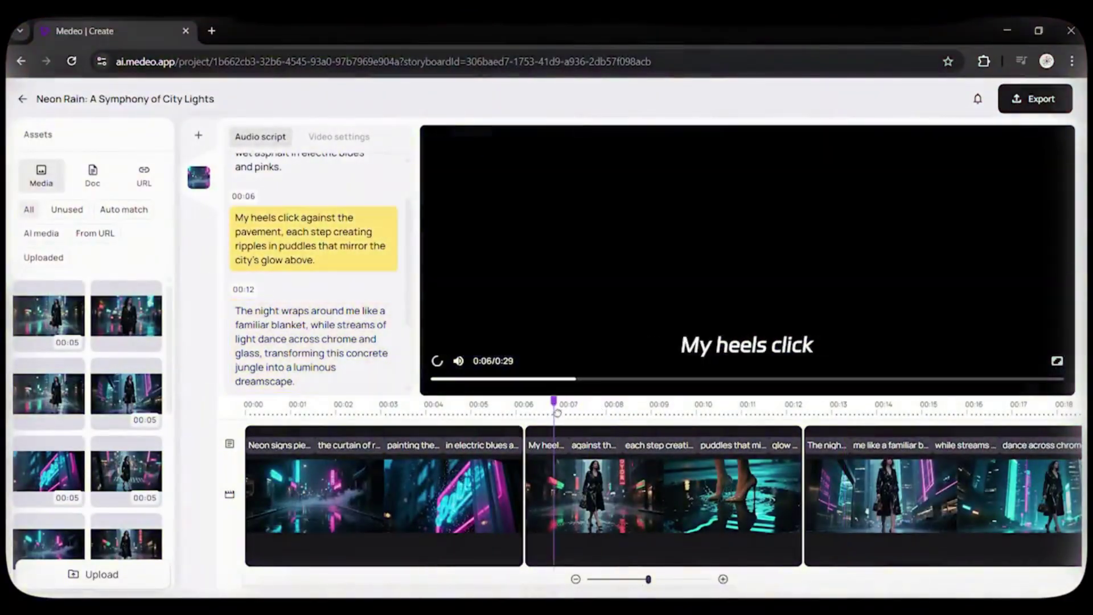
drag(587, 417, 811, 409)
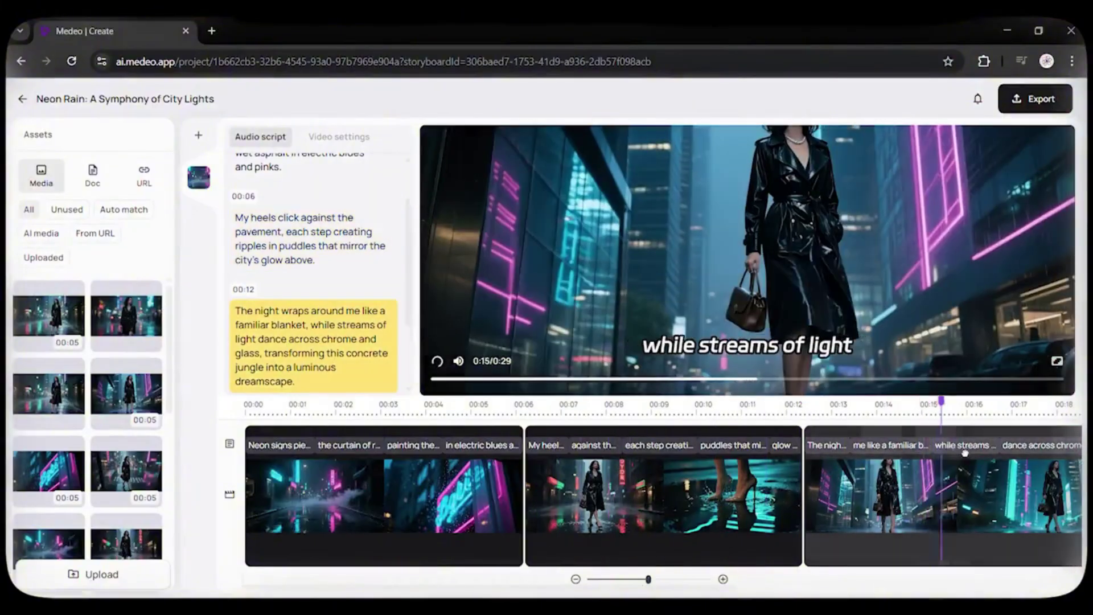
scroll(720, 476, right, 5)
scroll(720, 475, left, 1)
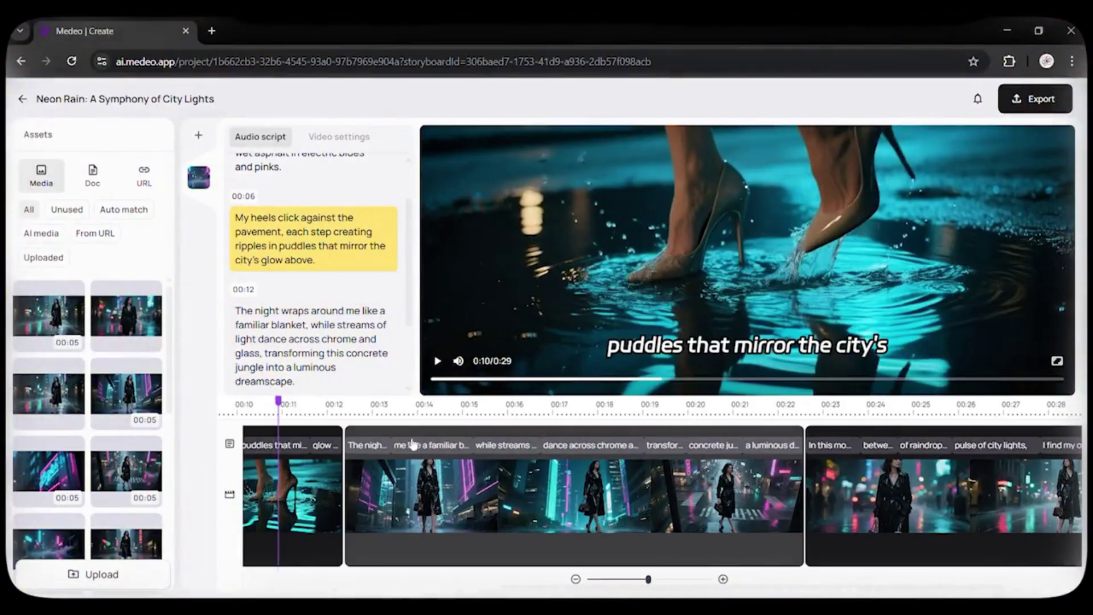
drag(278, 402, 538, 424)
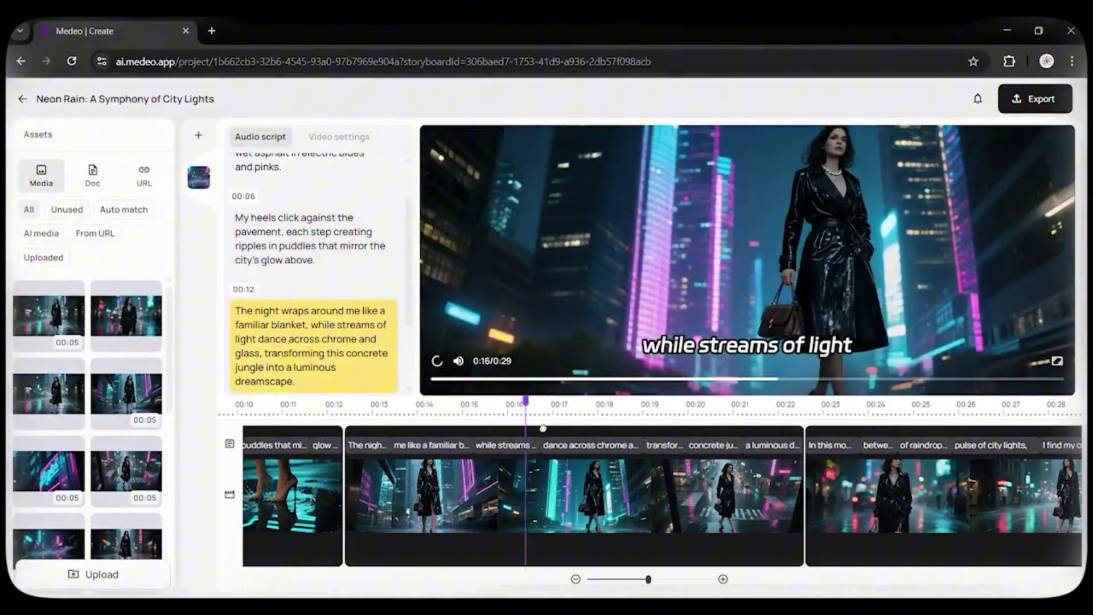
mouse_move(538, 425)
mouse_down()
mouse_move(710, 453)
mouse_move(680, 487)
mouse_up()
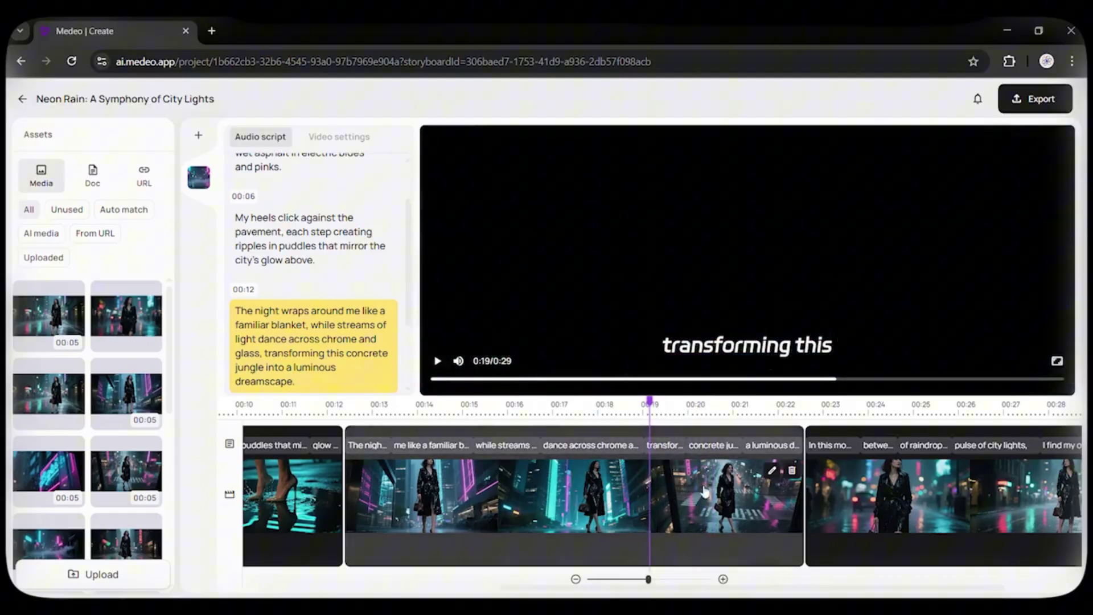
Delete the middle clip and preview the regenerated footage around 00:15–00:17
click(792, 473)
click(701, 365)
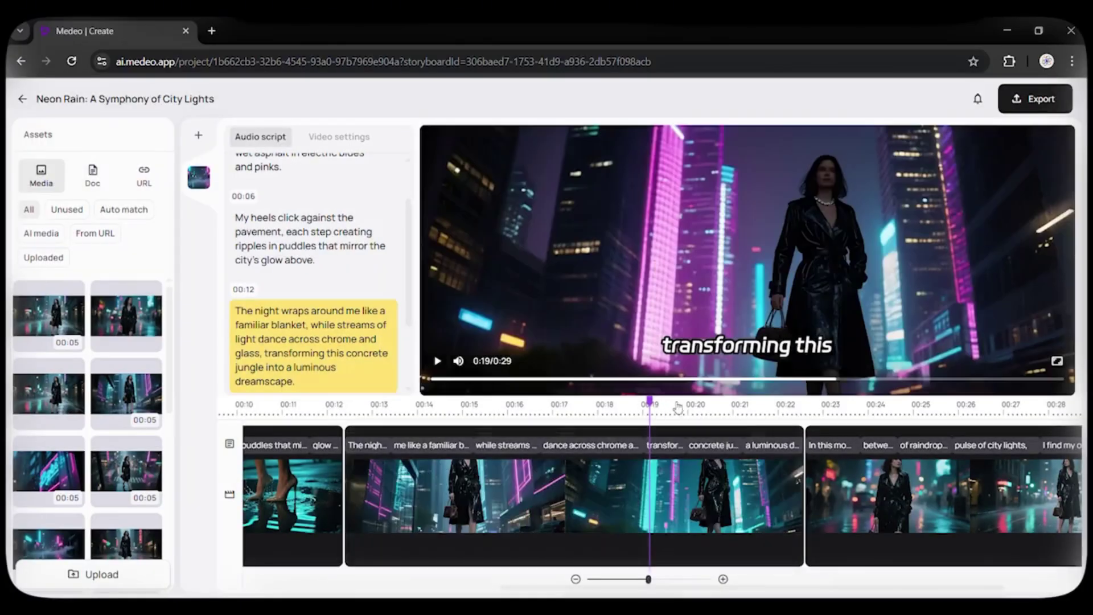
drag(643, 404, 480, 404)
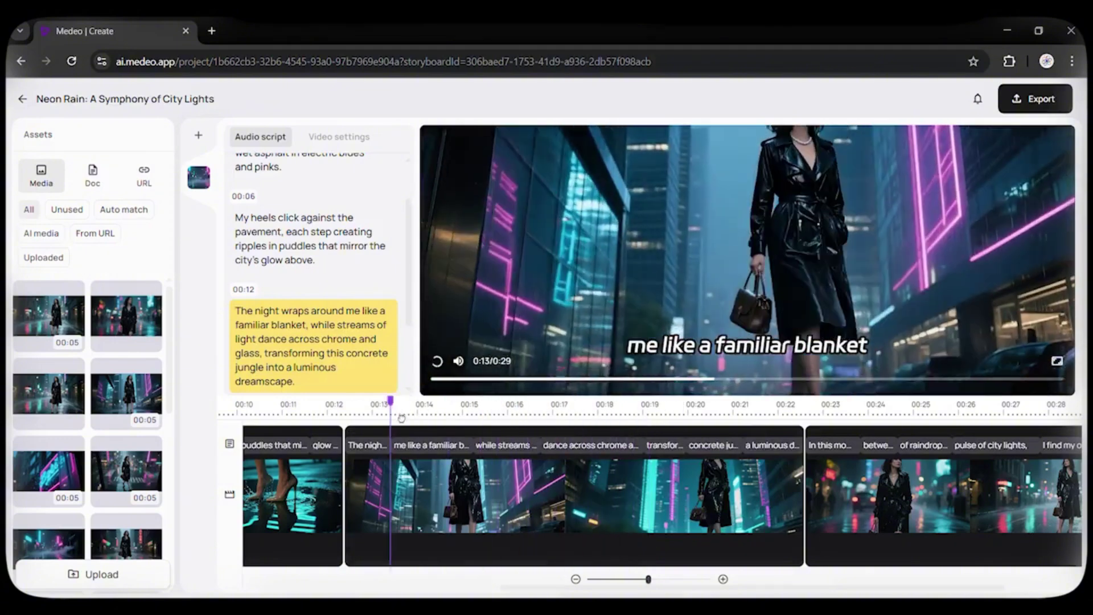
click(564, 438)
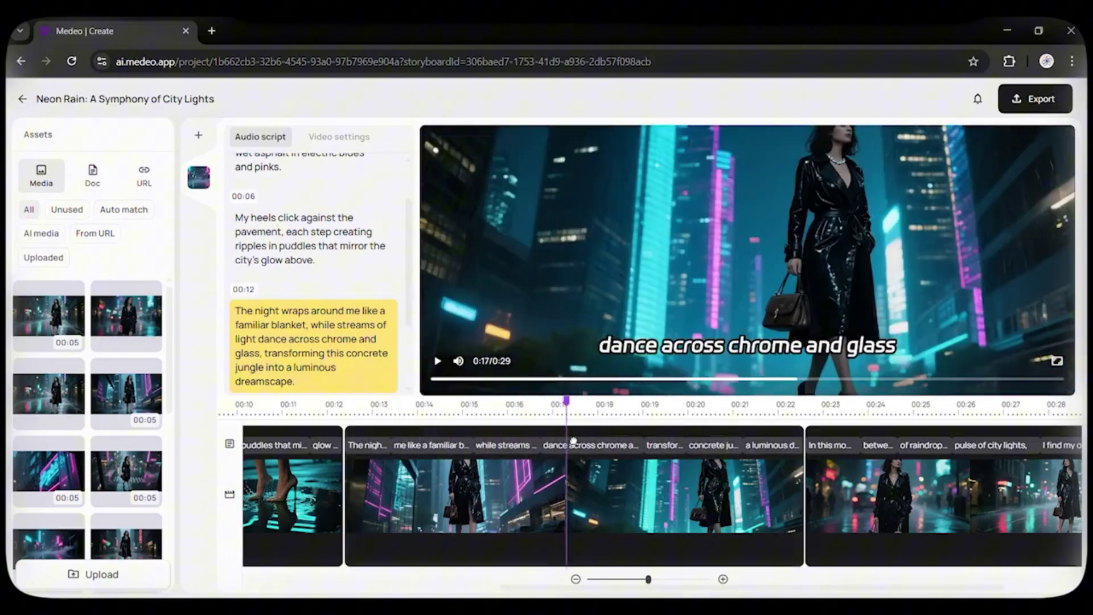
mouse_move(647, 493)
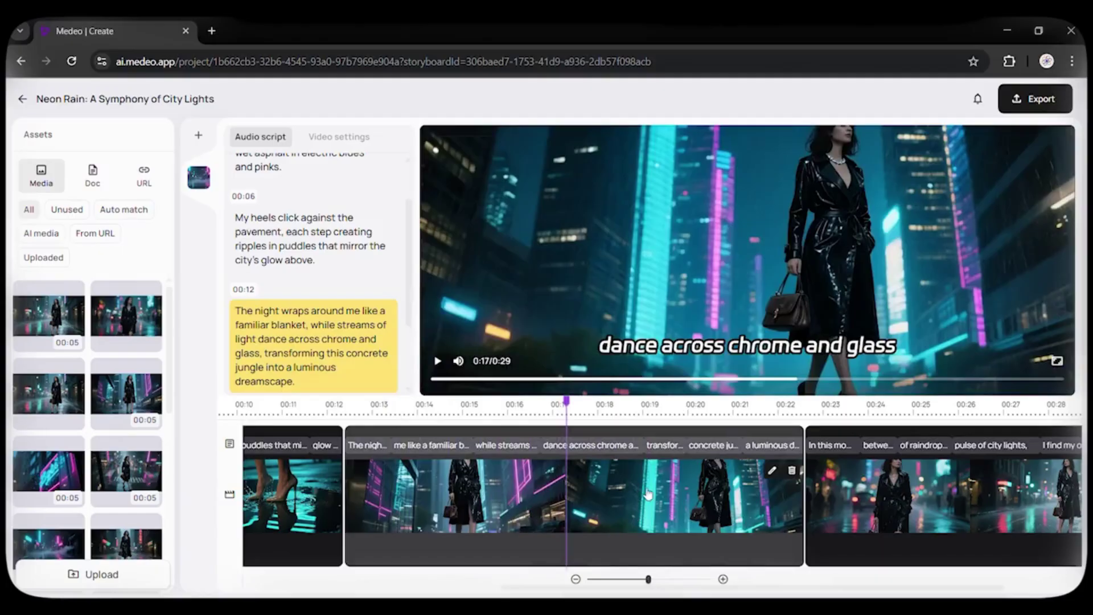
Delete the middle clip again and rewind the preview to about 00:11
click(789, 472)
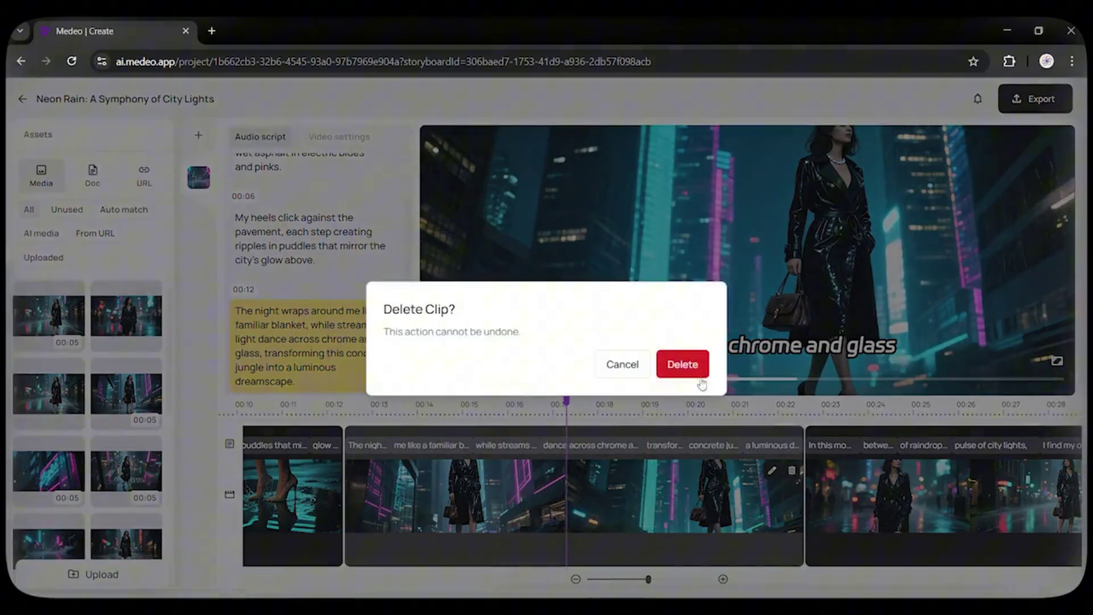
click(681, 365)
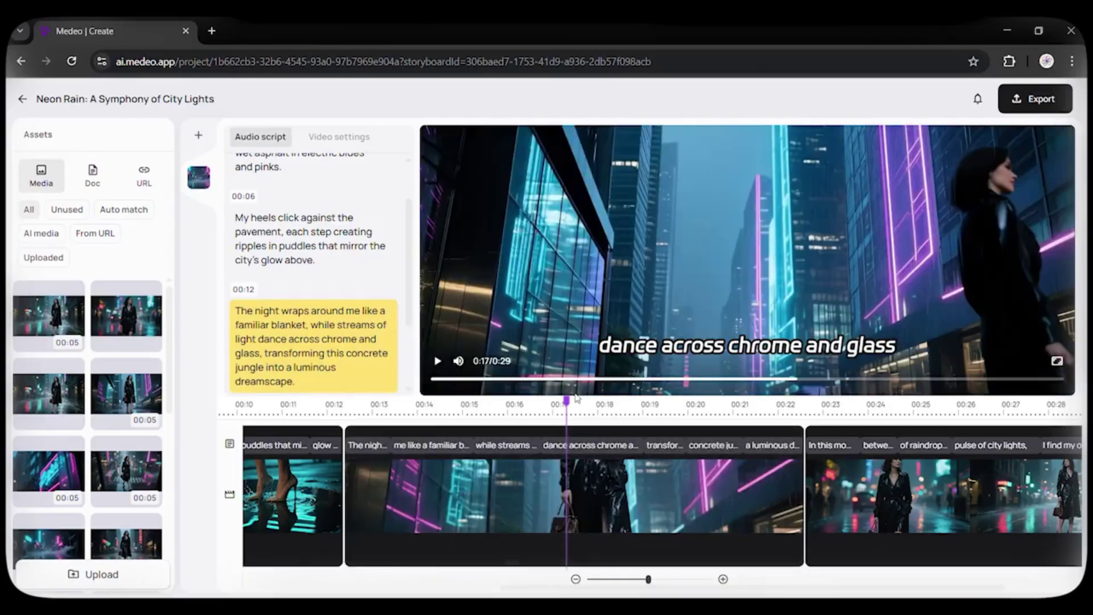
drag(567, 403, 307, 417)
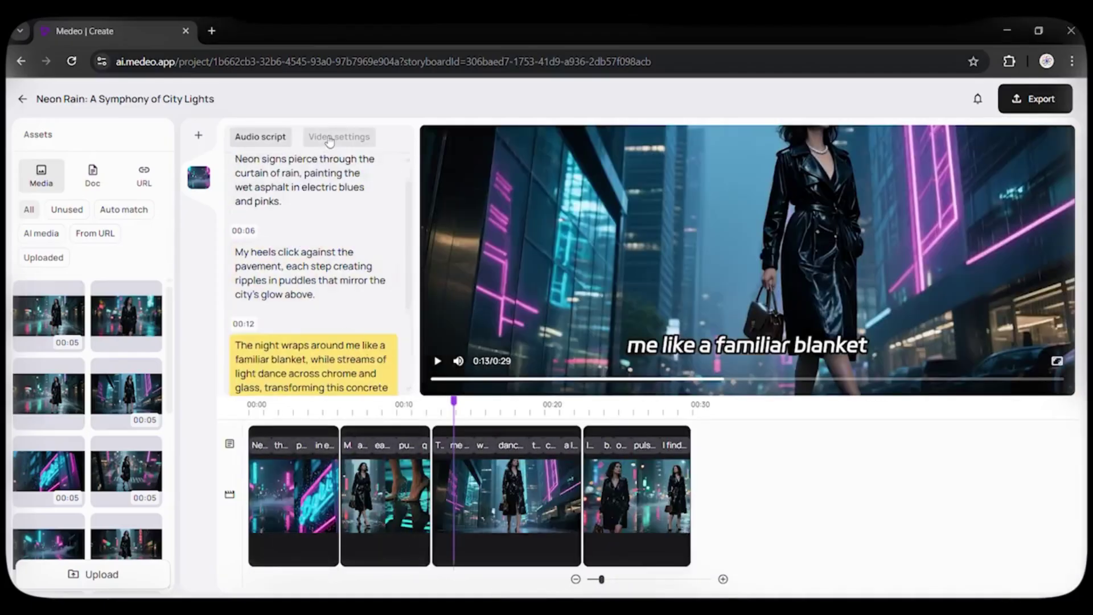
Review the narration voice and background music lists in Video settings without changing them
click(329, 139)
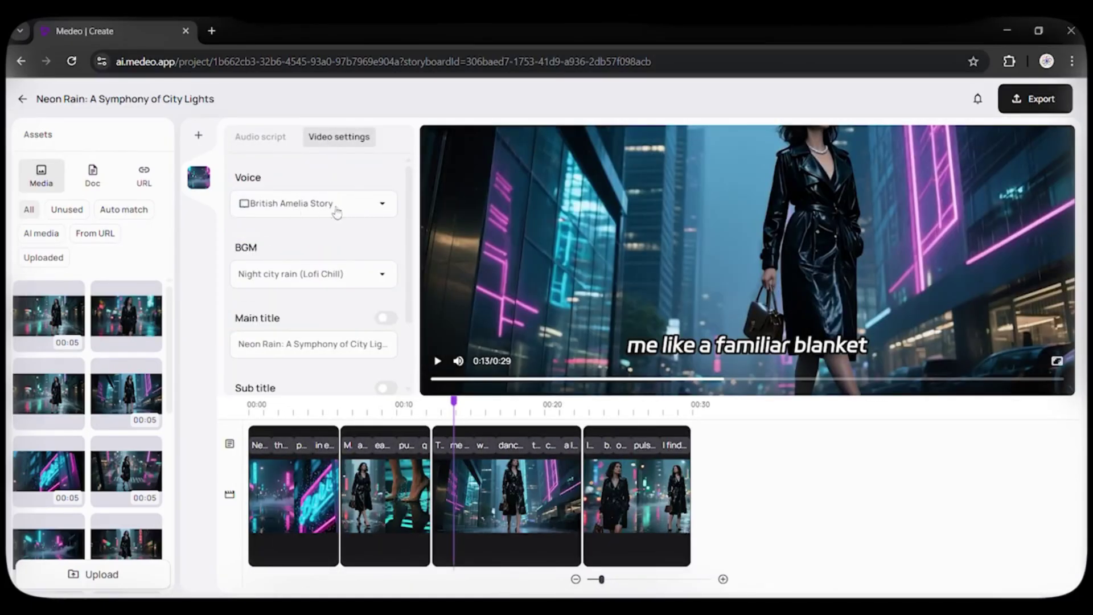
click(361, 211)
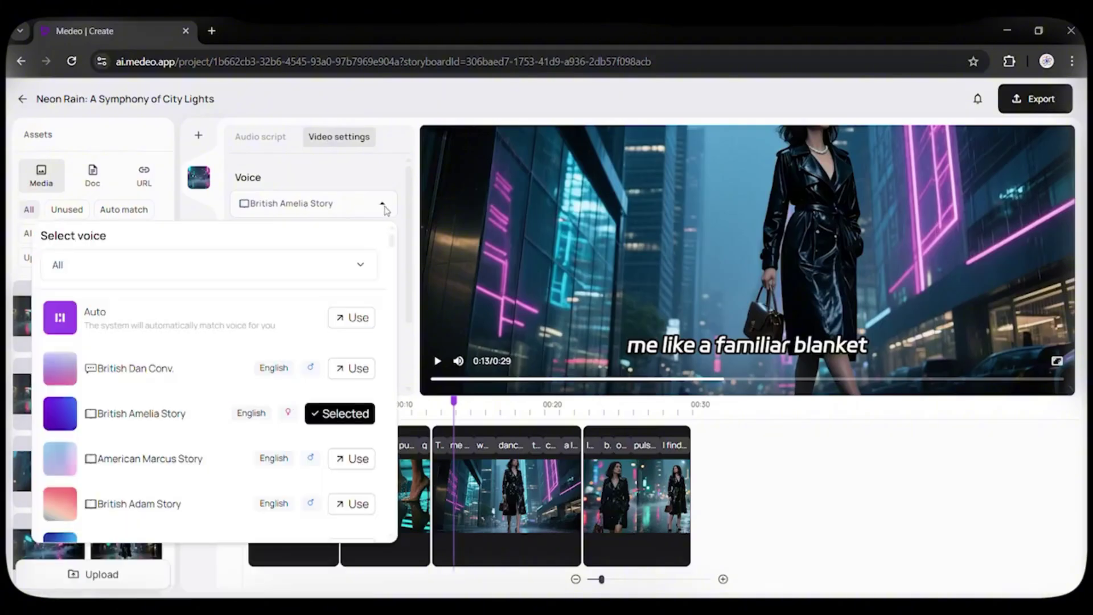
click(382, 206)
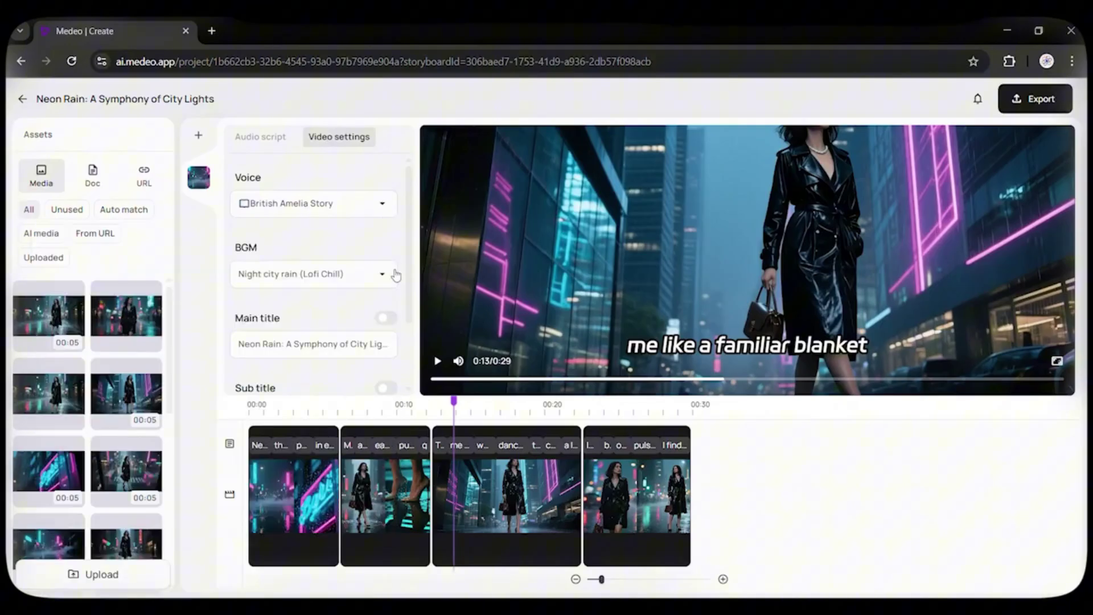
click(385, 275)
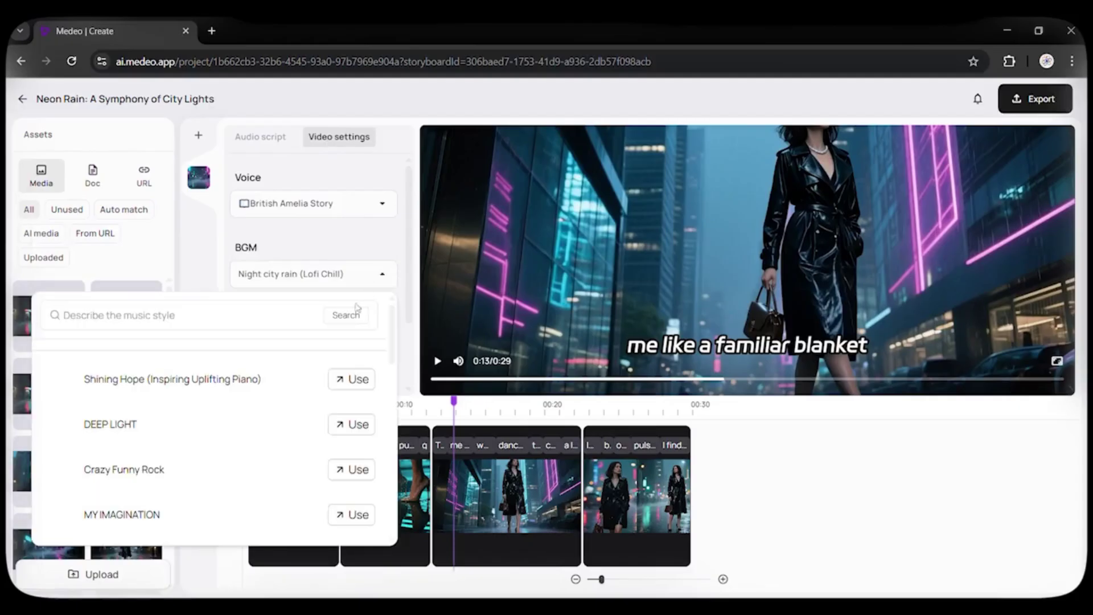
scroll(290, 384, down, 3)
scroll(290, 384, down, 1)
scroll(291, 385, down, 3)
scroll(291, 384, down, 1)
scroll(291, 388, up, 5)
scroll(291, 388, up, 3)
click(360, 256)
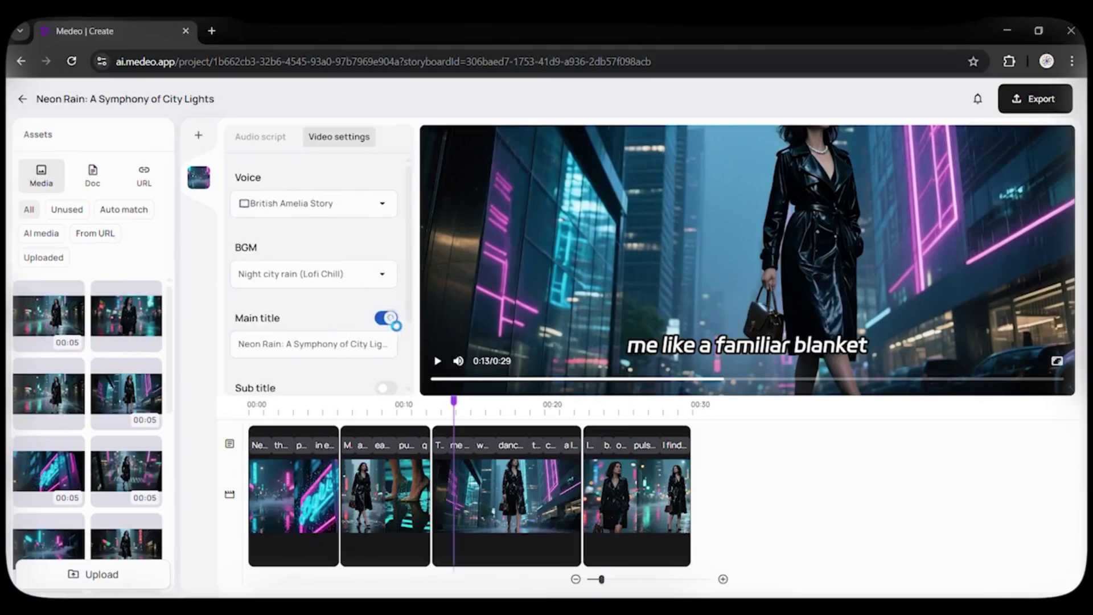
Turn off the main title and captions, checking the preview around six seconds
click(390, 321)
drag(462, 412, 351, 413)
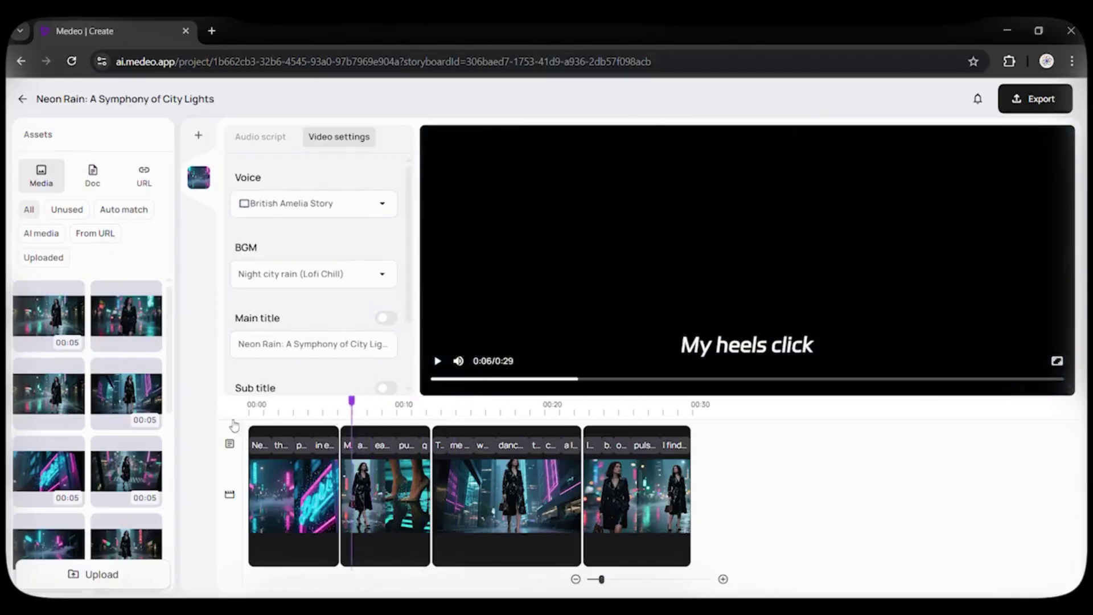
scroll(328, 364, down, 2)
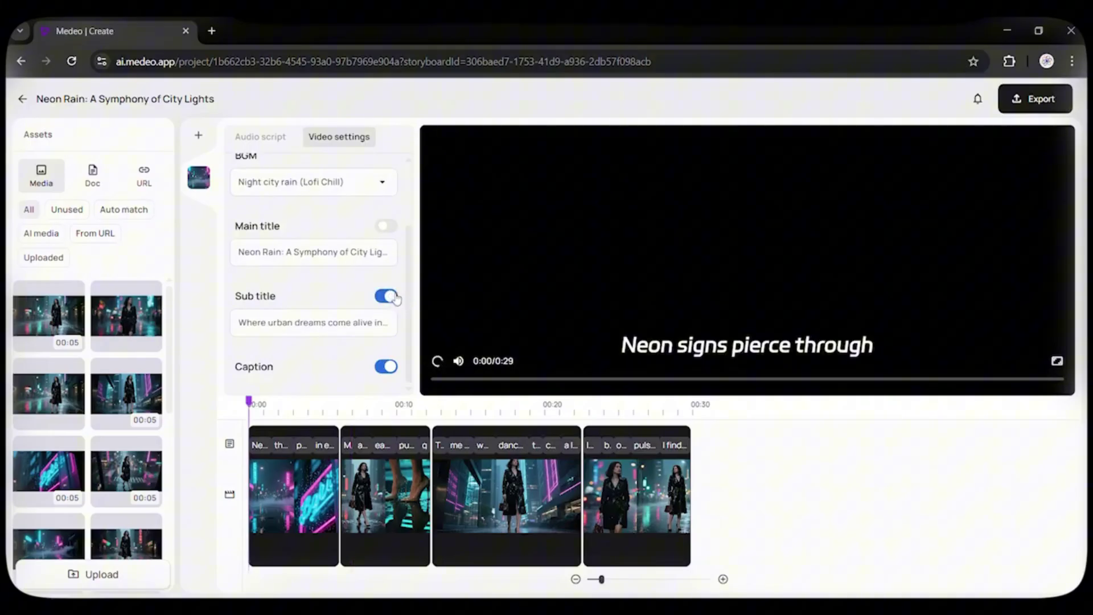
click(390, 371)
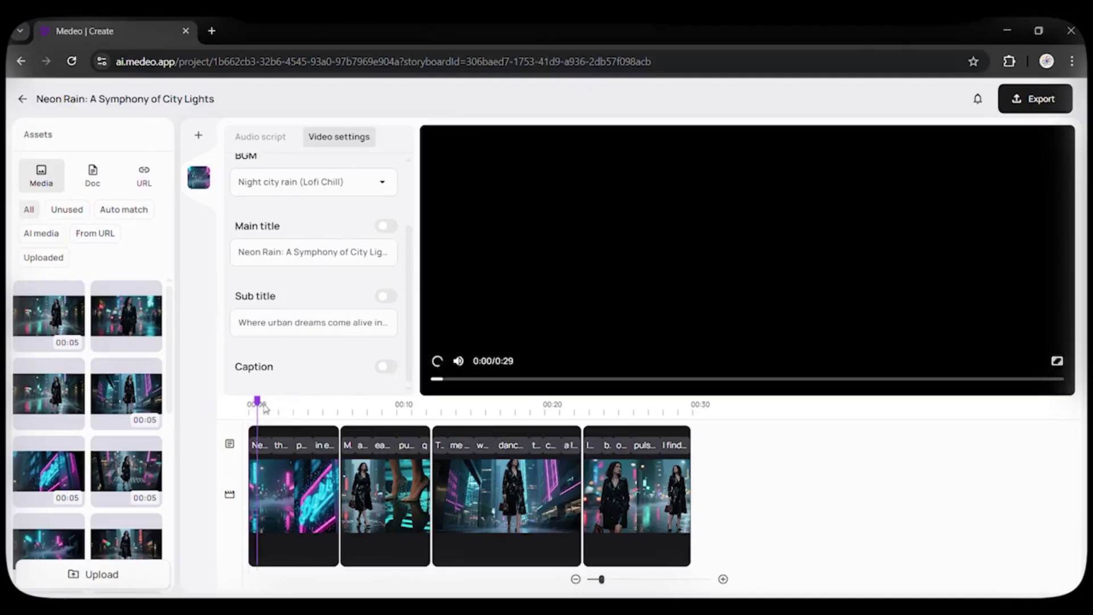
mouse_move(270, 408)
mouse_down()
mouse_move(325, 414)
mouse_move(257, 415)
mouse_up()
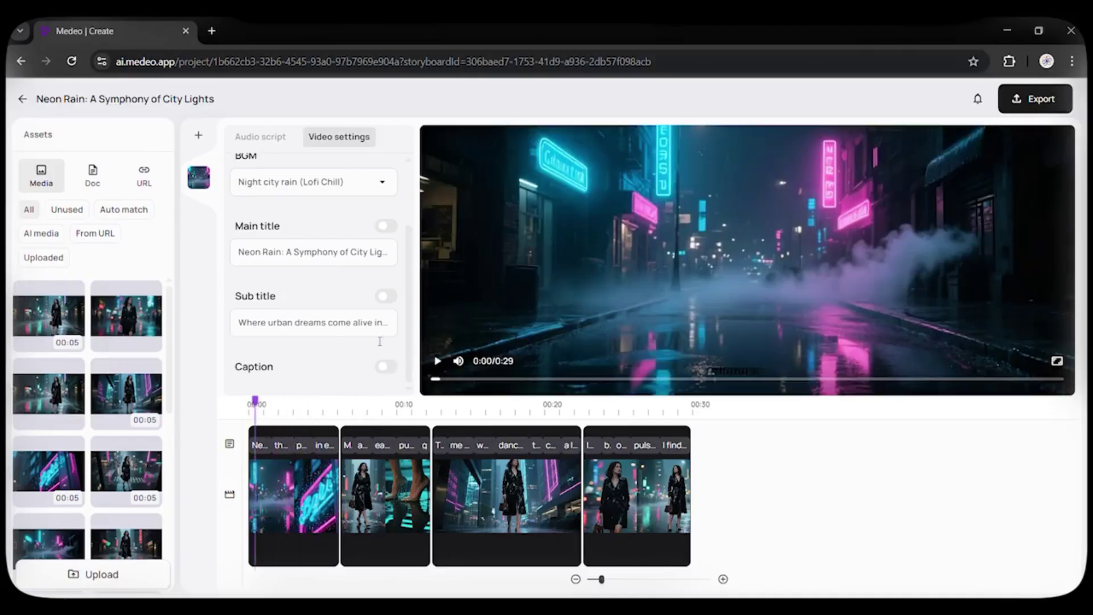
scroll(345, 384, up, 2)
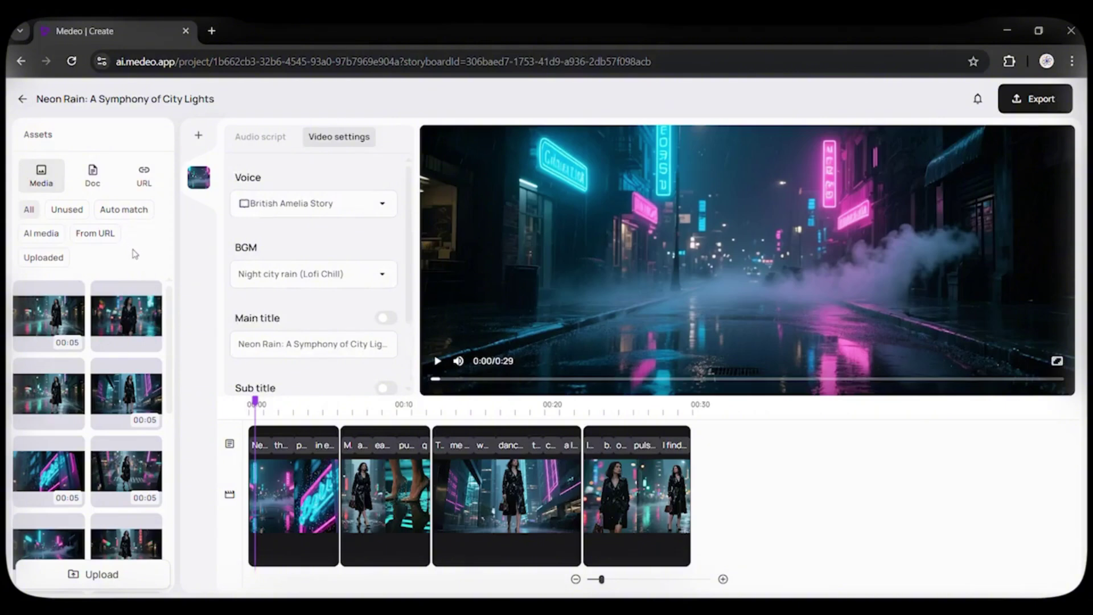
Show the Audio script and jump the preview to the 00:06, then 00:12 narration lines
click(263, 141)
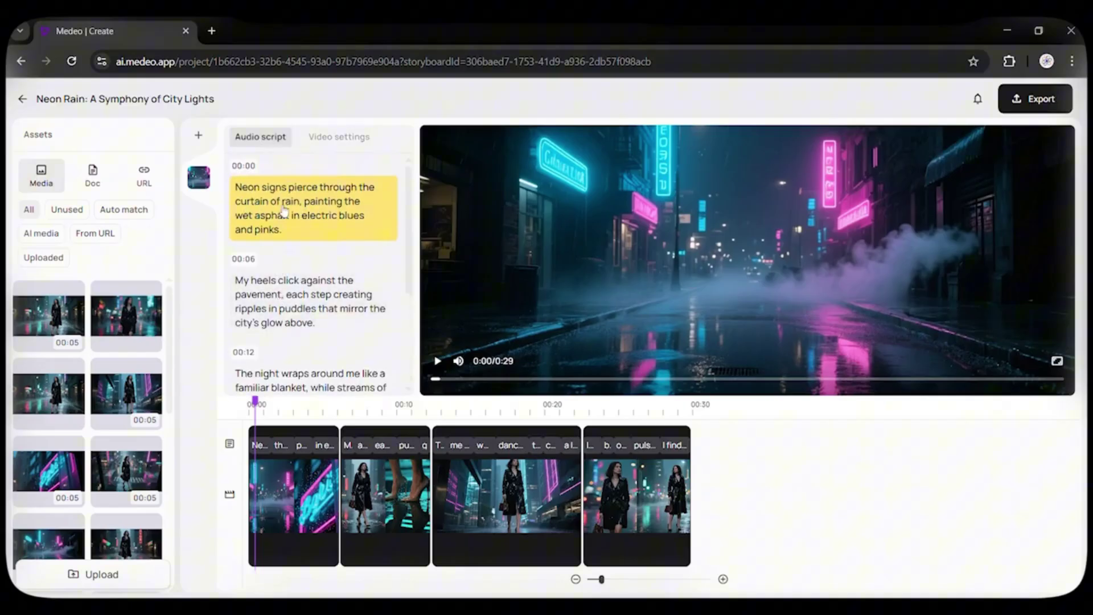
scroll(291, 237, down, 2)
scroll(289, 286, up, 3)
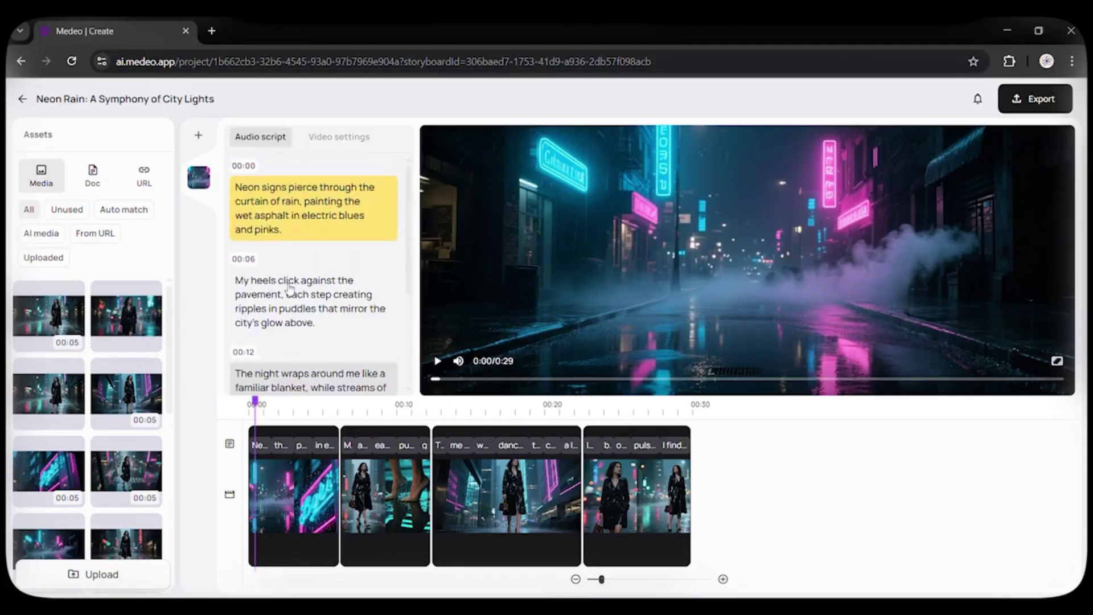
click(301, 294)
scroll(303, 307, down, 2)
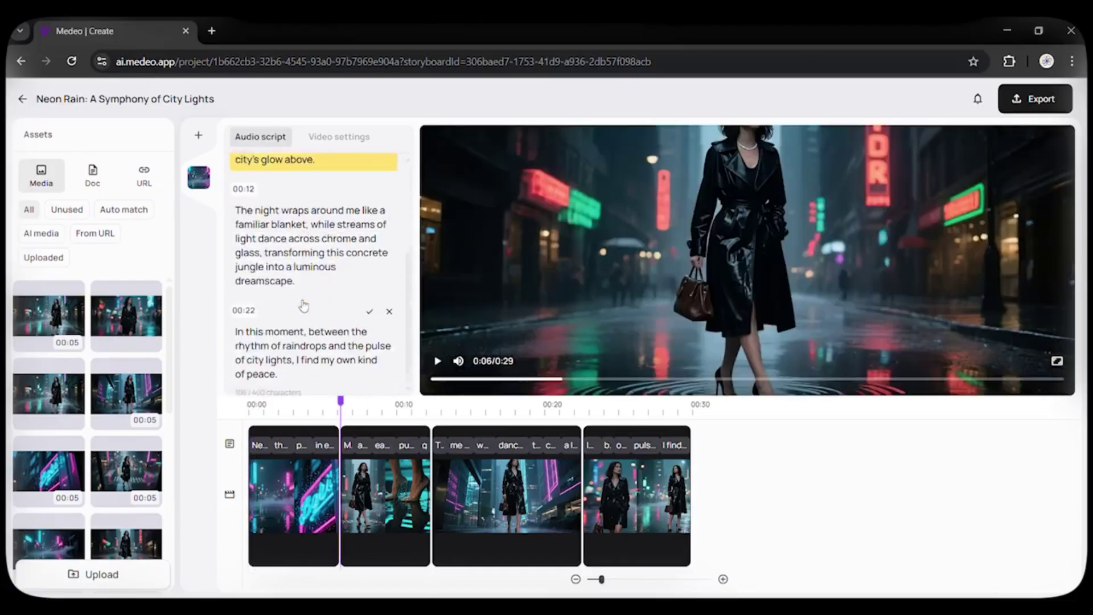
click(307, 231)
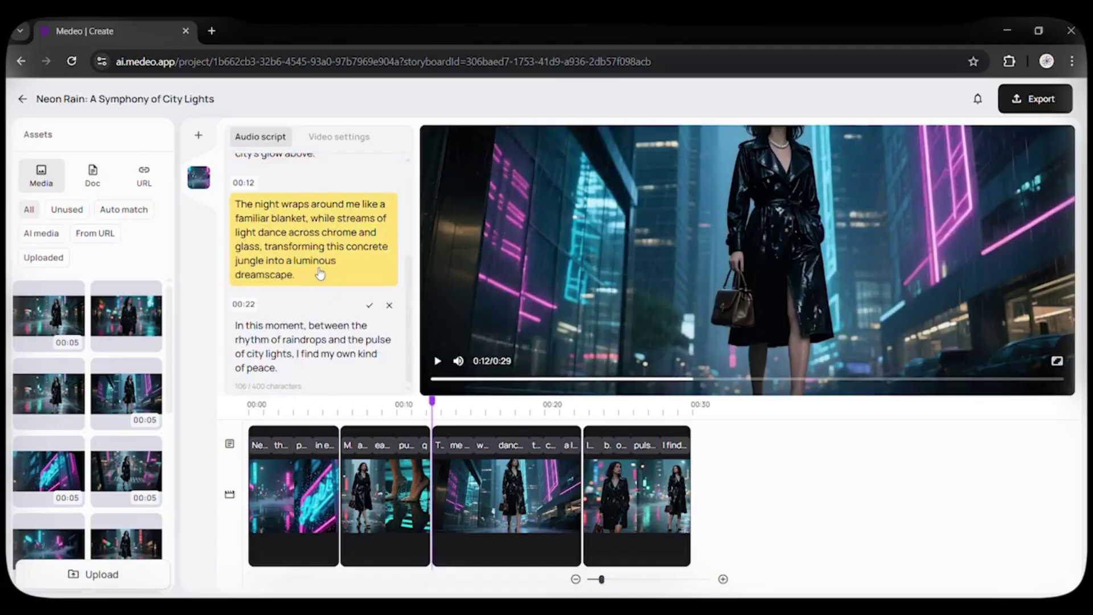
scroll(327, 290, up, 1)
scroll(329, 323, up, 2)
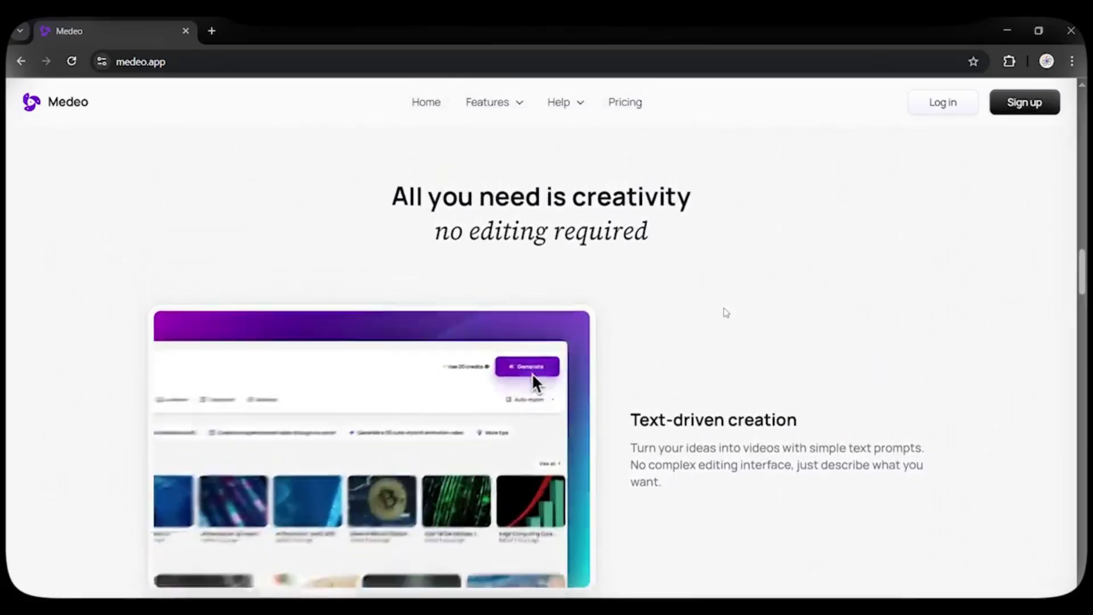
scroll(735, 318, down, 1)
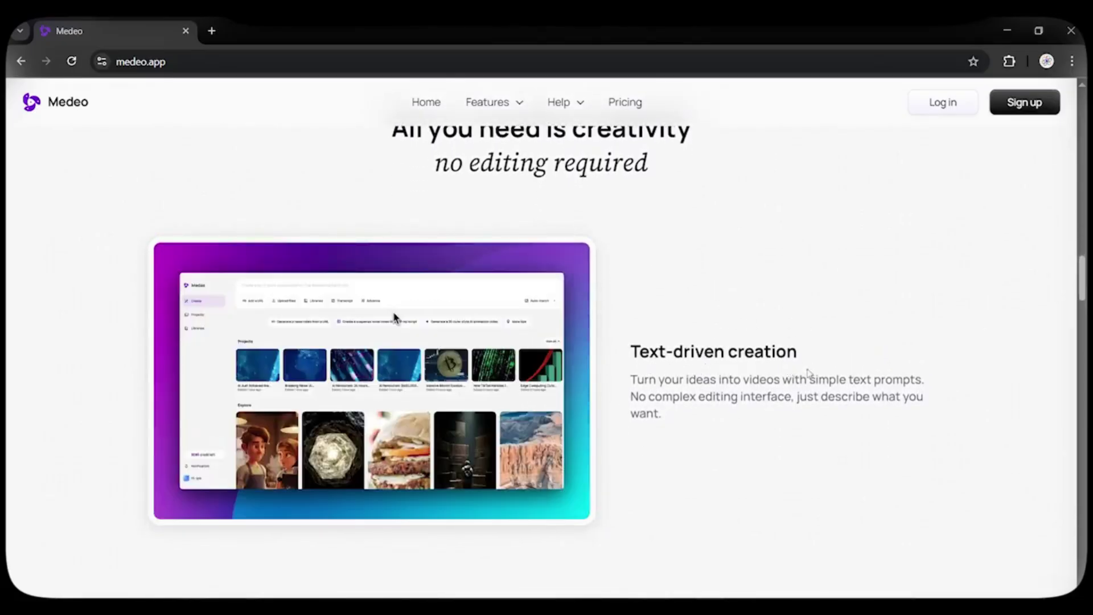
scroll(880, 424, down, 3)
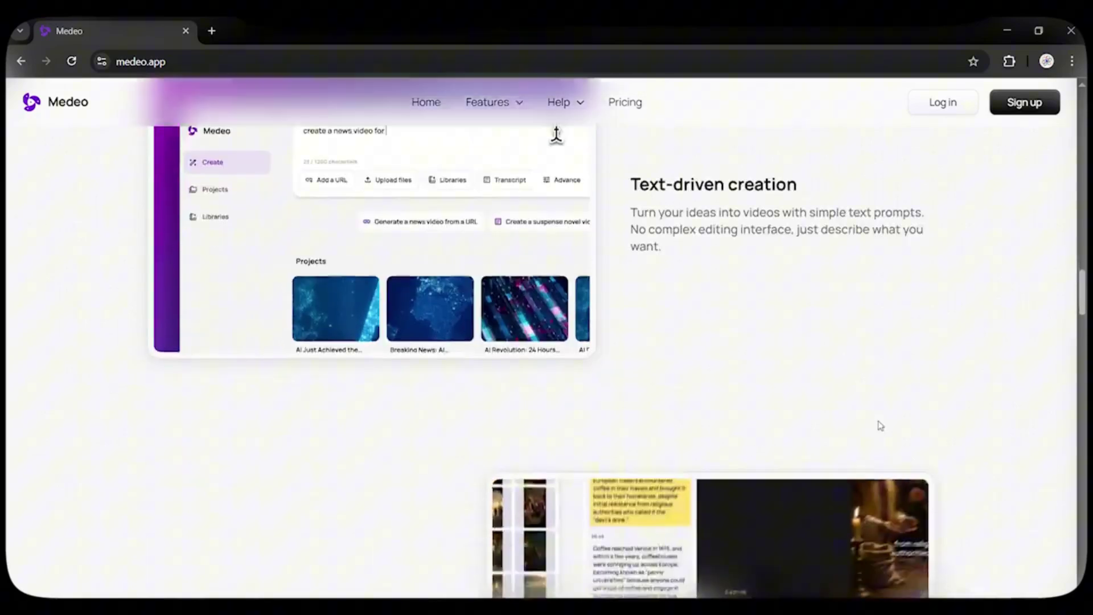
scroll(713, 571, down, 1)
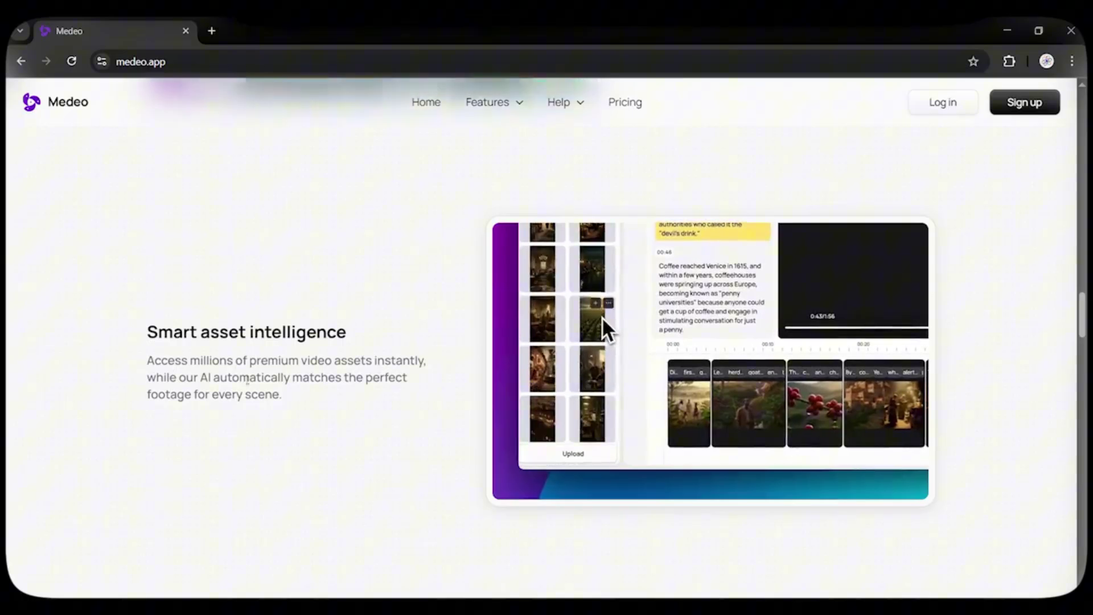
scroll(291, 391, down, 5)
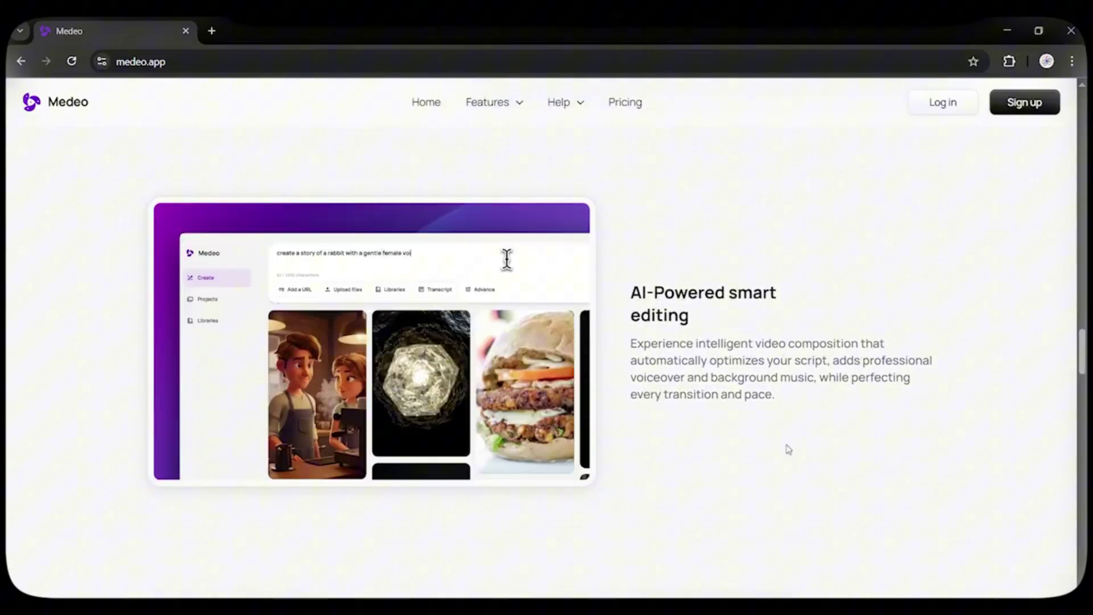
scroll(798, 442, down, 3)
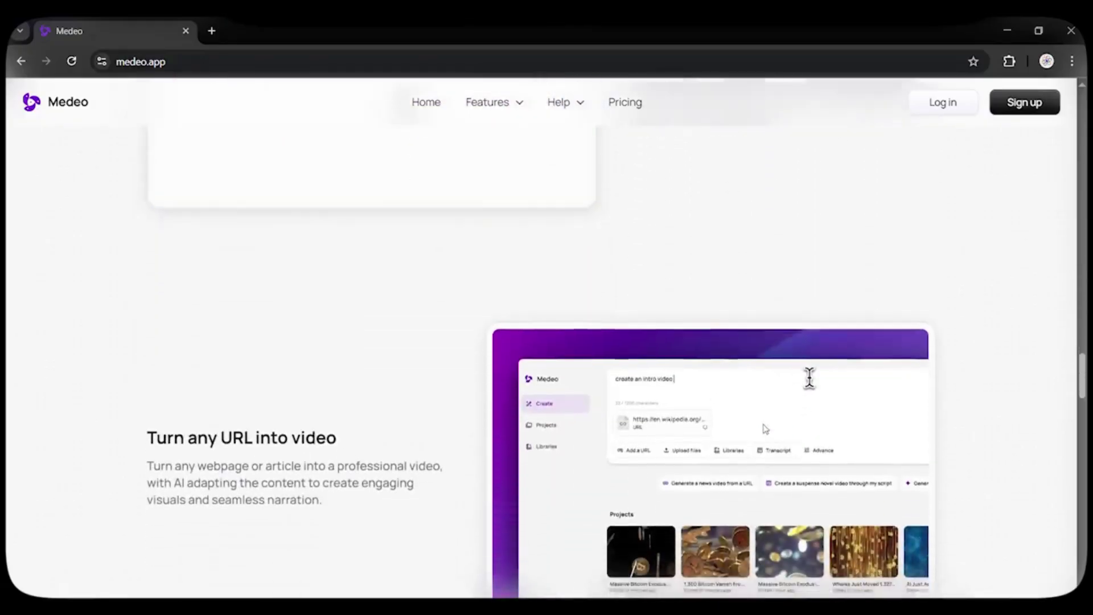
scroll(765, 429, down, 1)
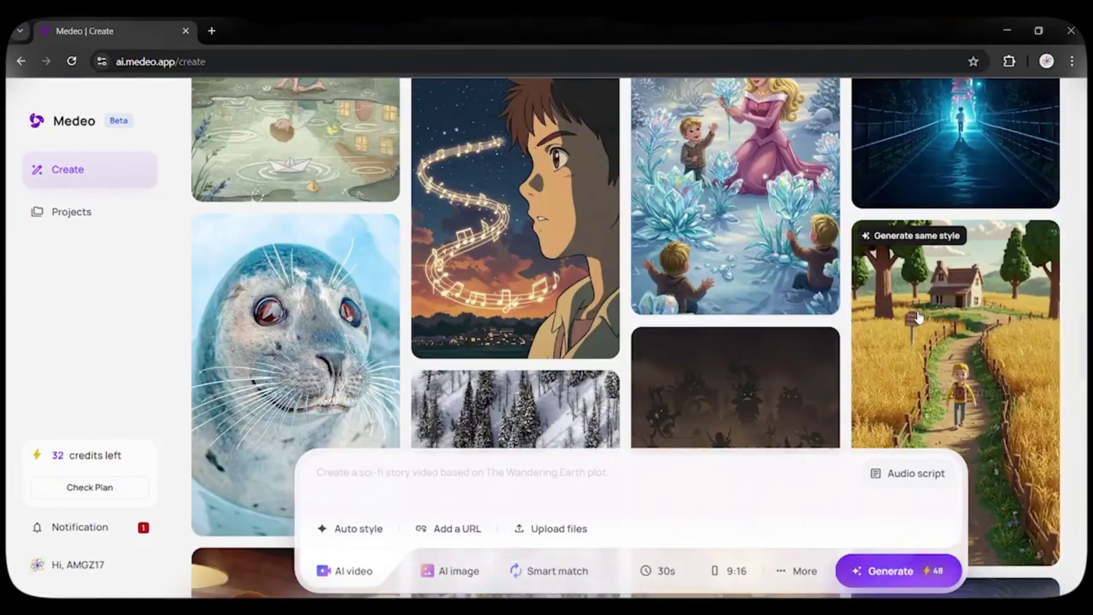
Open the clay-style farm-path example video's page, then play and pause it
click(918, 319)
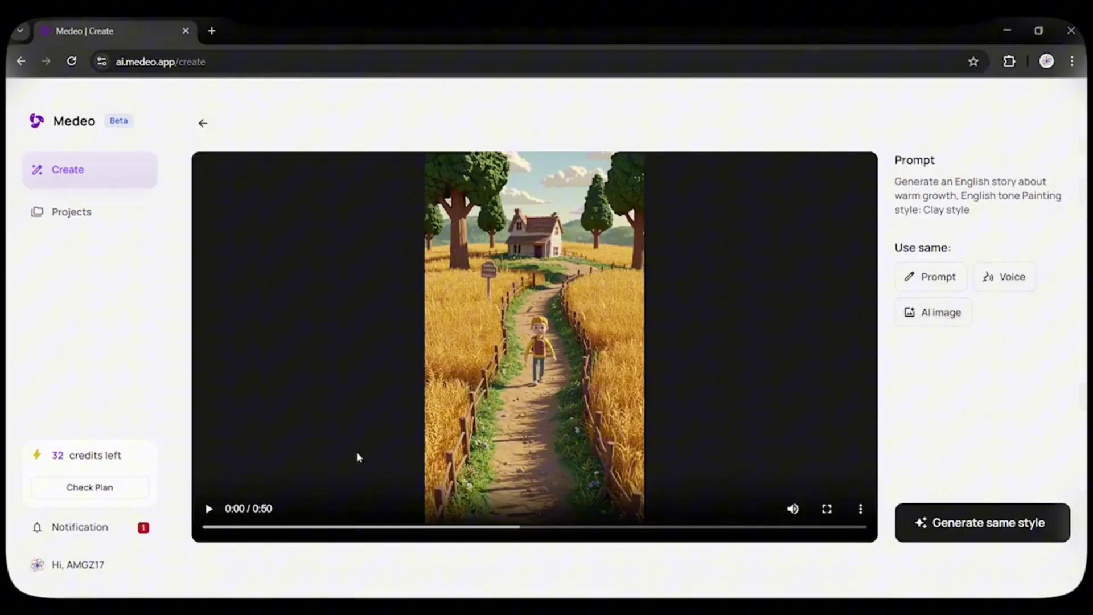
click(207, 509)
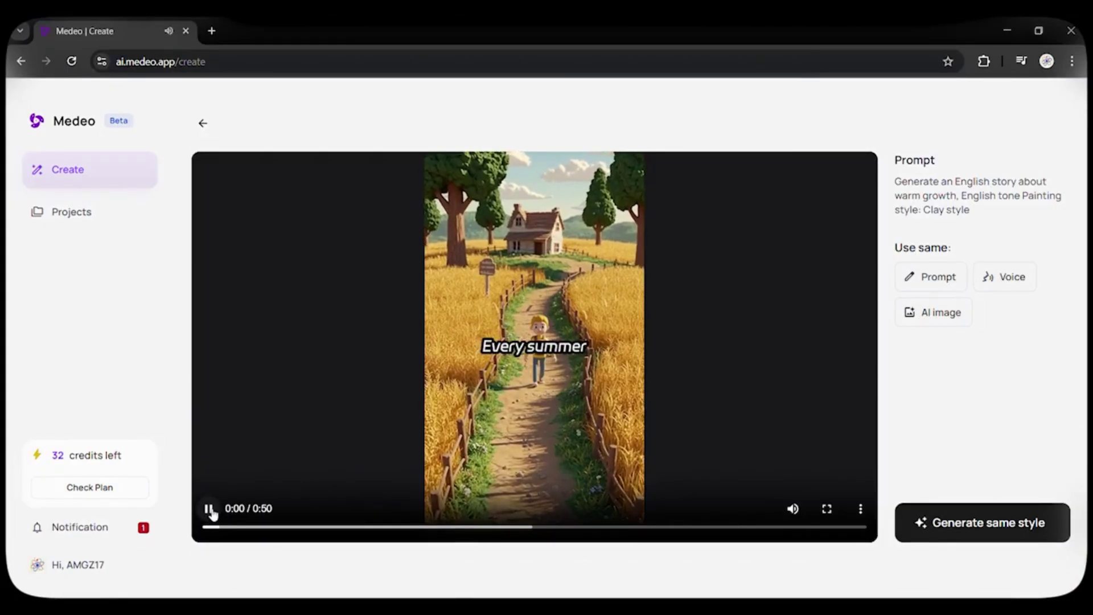
click(210, 510)
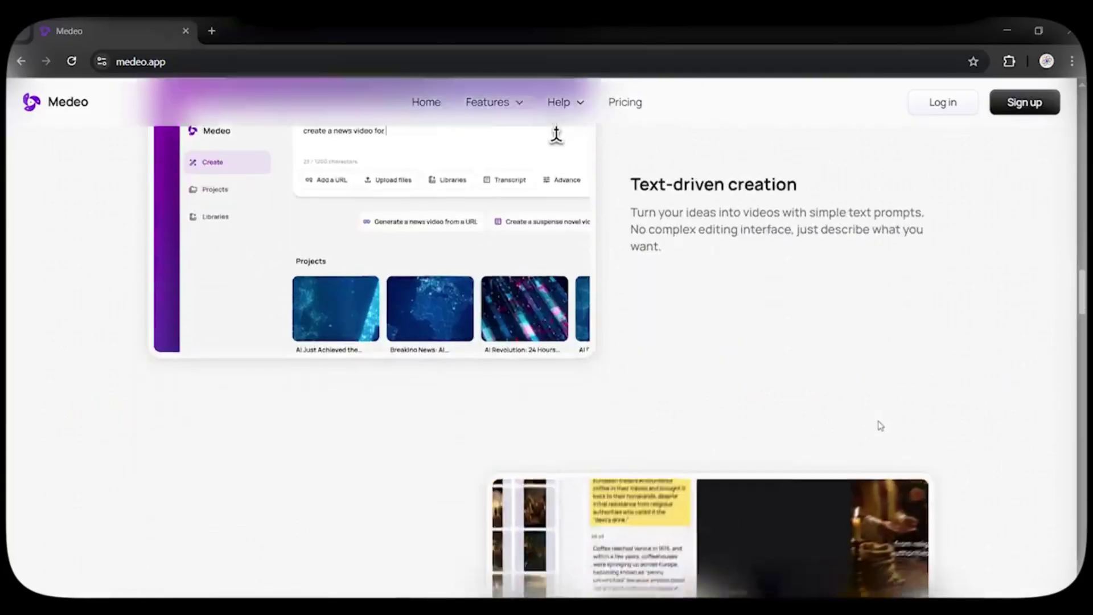
scroll(878, 425, down, 4)
scroll(868, 424, down, 2)
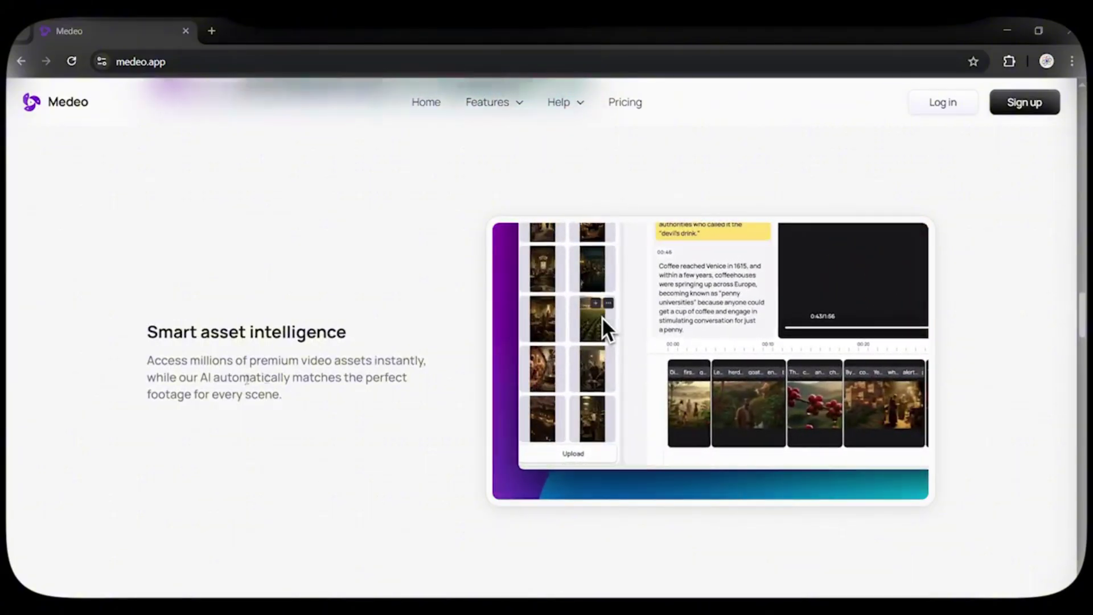
scroll(288, 392, down, 4)
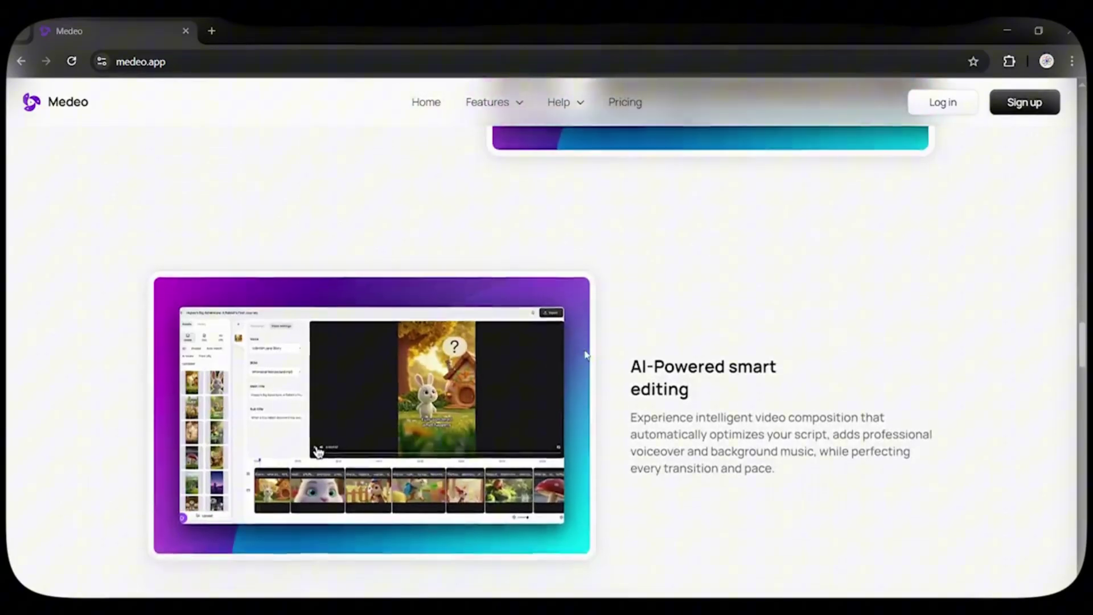
scroll(614, 337, down, 1)
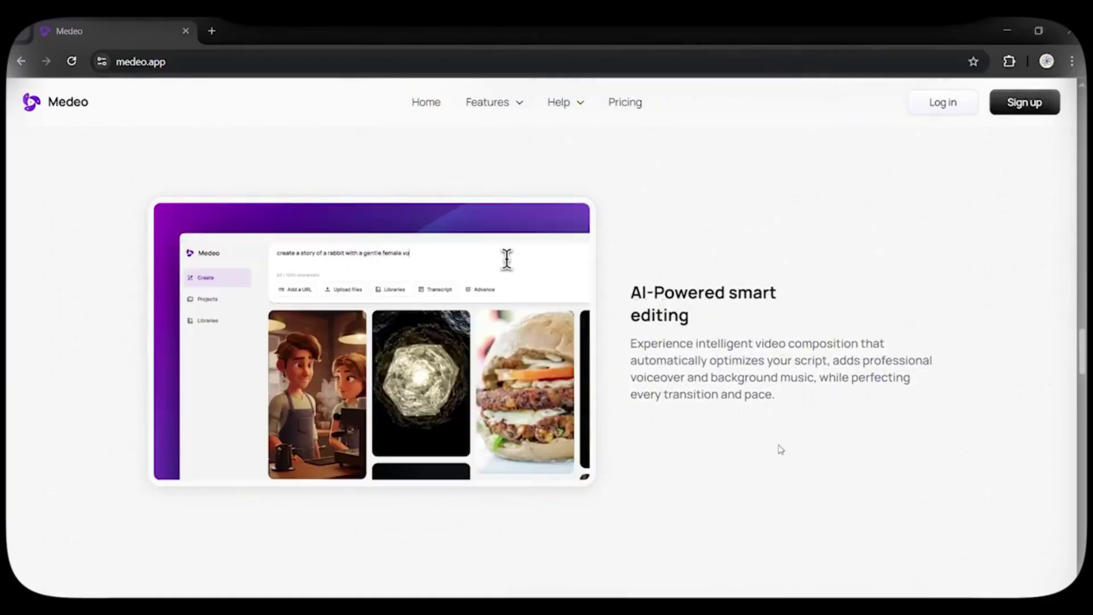
scroll(794, 444, down, 3)
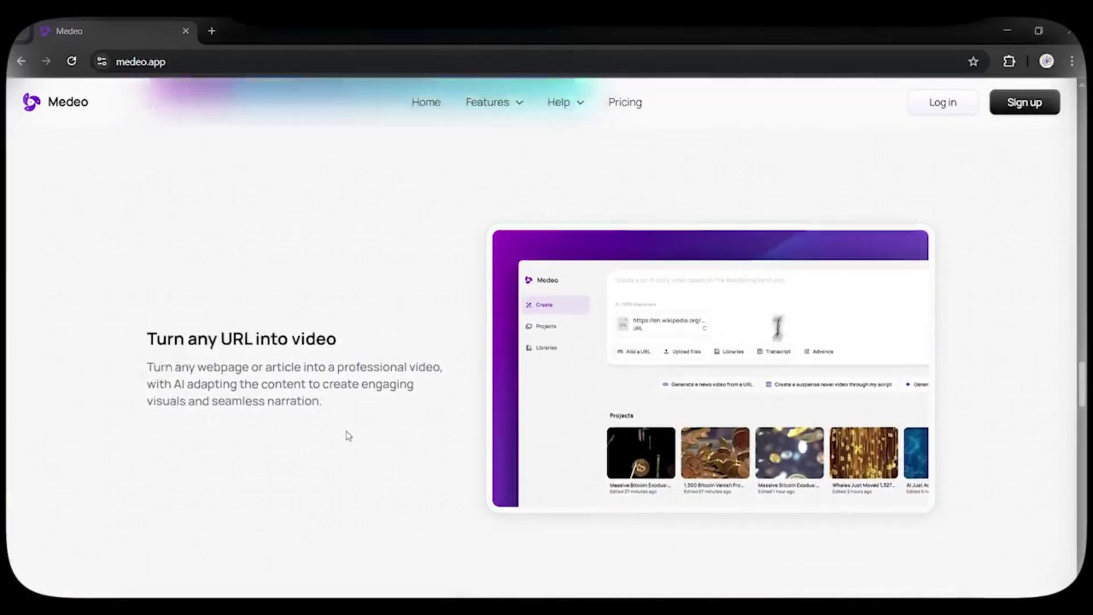
scroll(347, 436, down, 5)
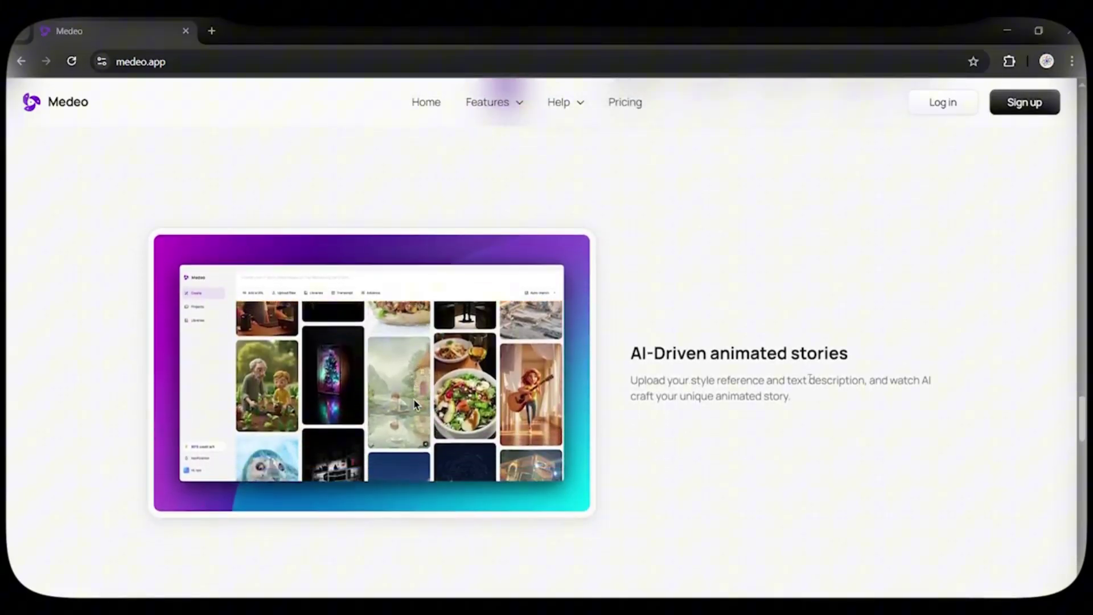
scroll(733, 393, down, 3)
scroll(732, 394, down, 3)
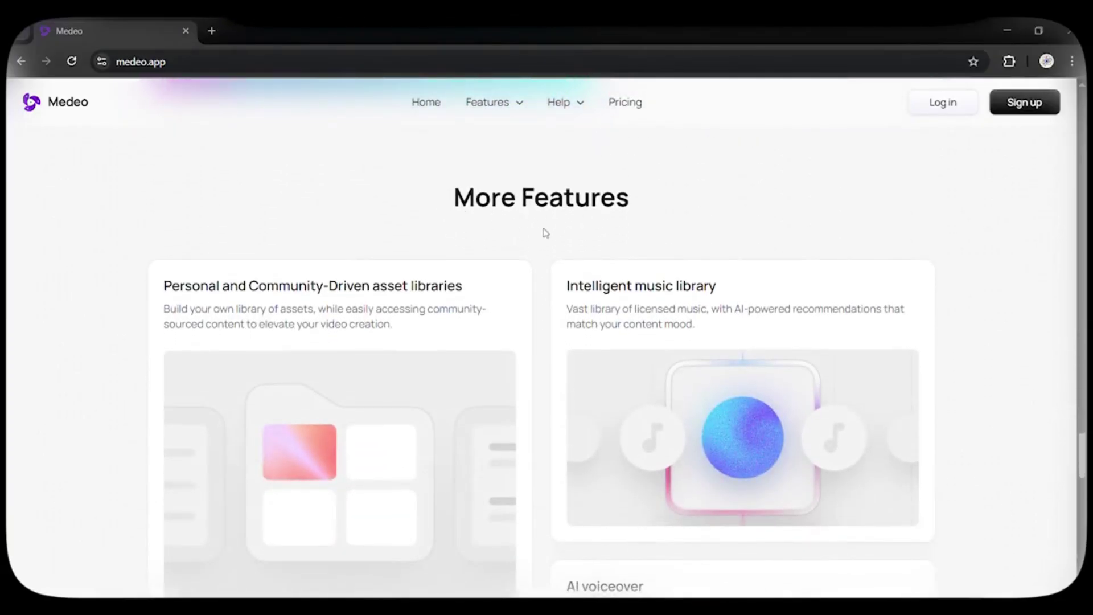
scroll(505, 245, down, 1)
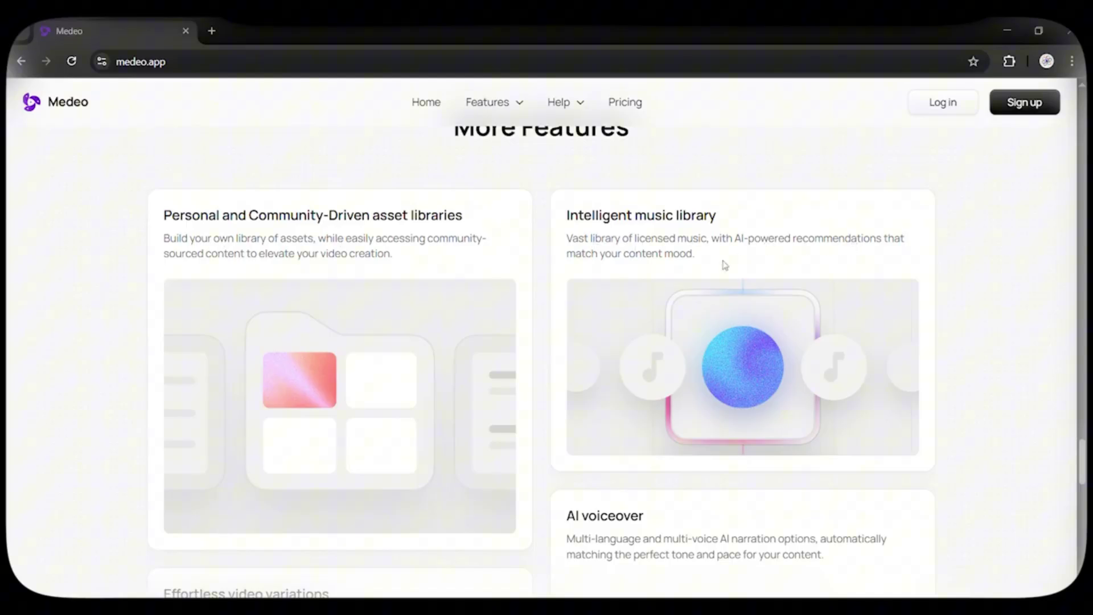
scroll(571, 295, down, 4)
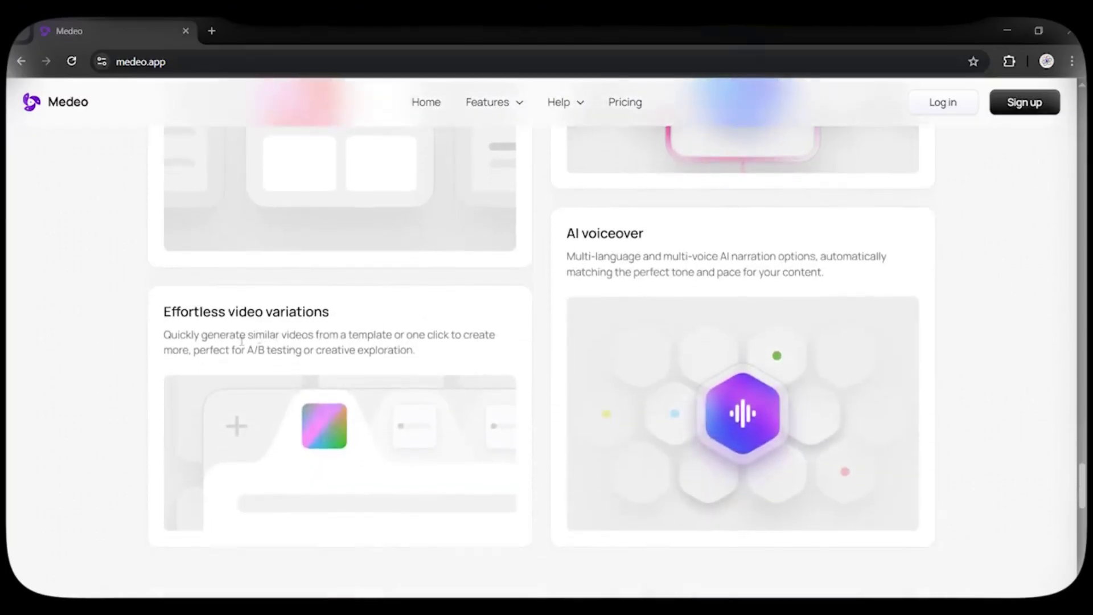